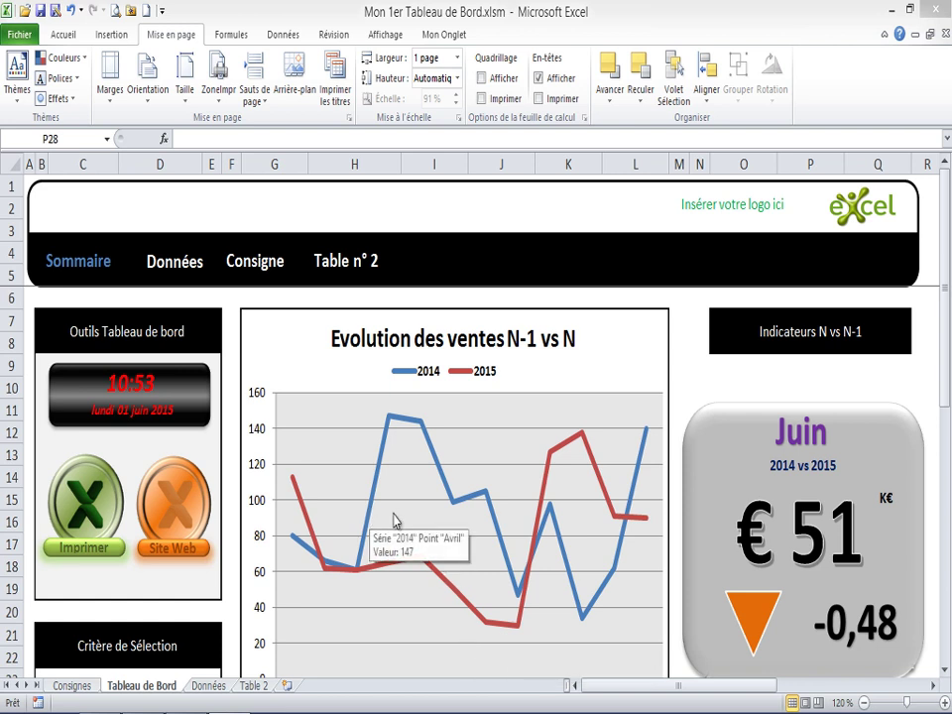
# - Minimize the ribbon so that more of the sales dashboard fits on screen
pyautogui.click(947, 349)
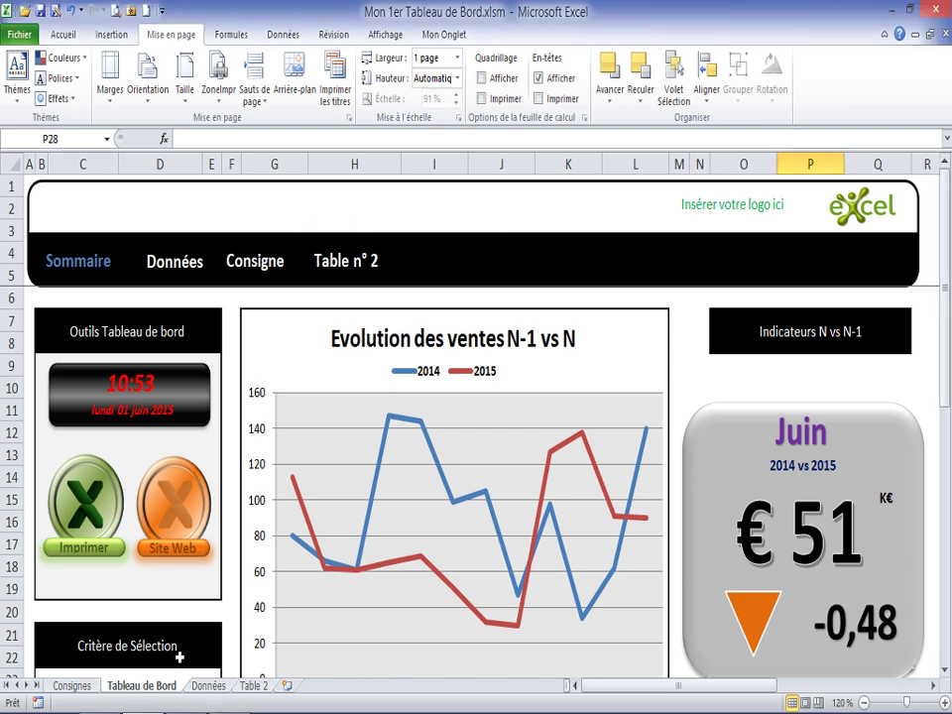
pyautogui.click(232, 34)
pyautogui.doubleClick(232, 35)
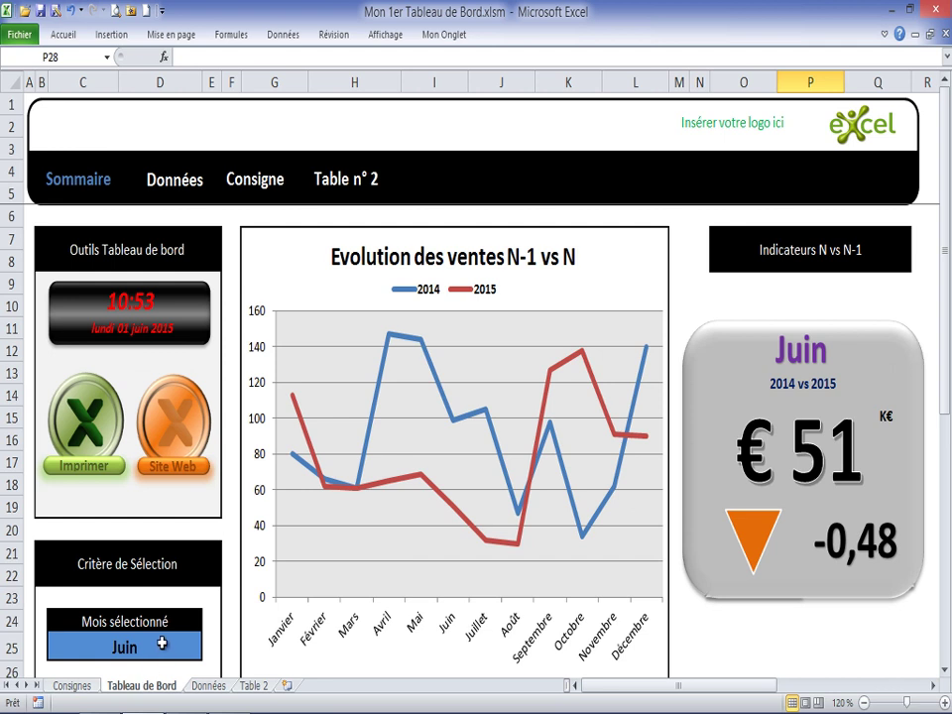
# - Try the dashboard's month selector with Juillet and with Septembre
pyautogui.click(116, 646)
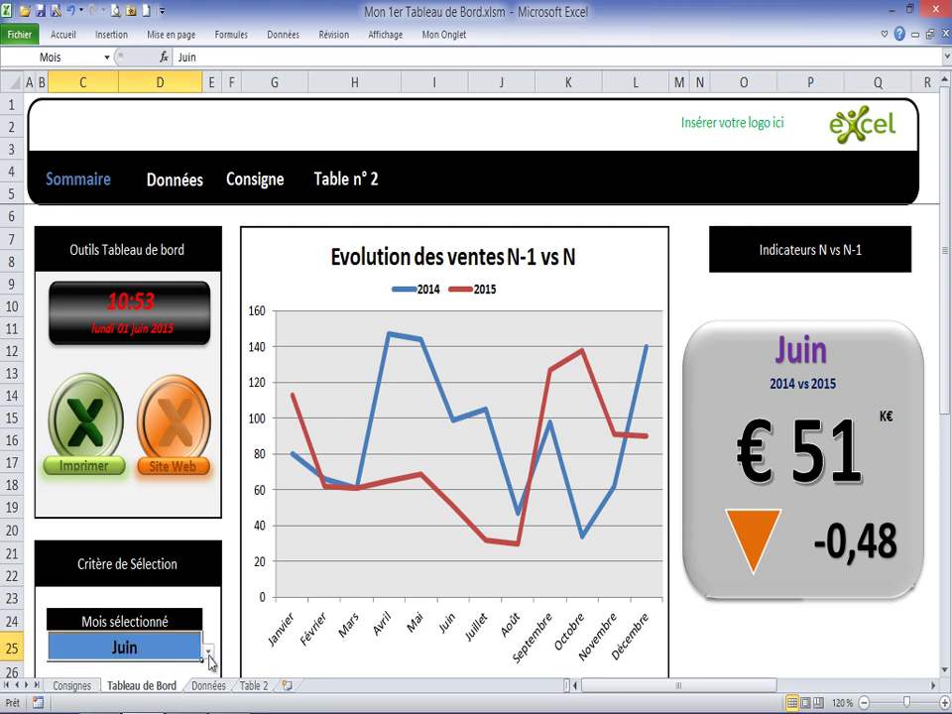
pyautogui.click(207, 651)
pyautogui.click(30, 553)
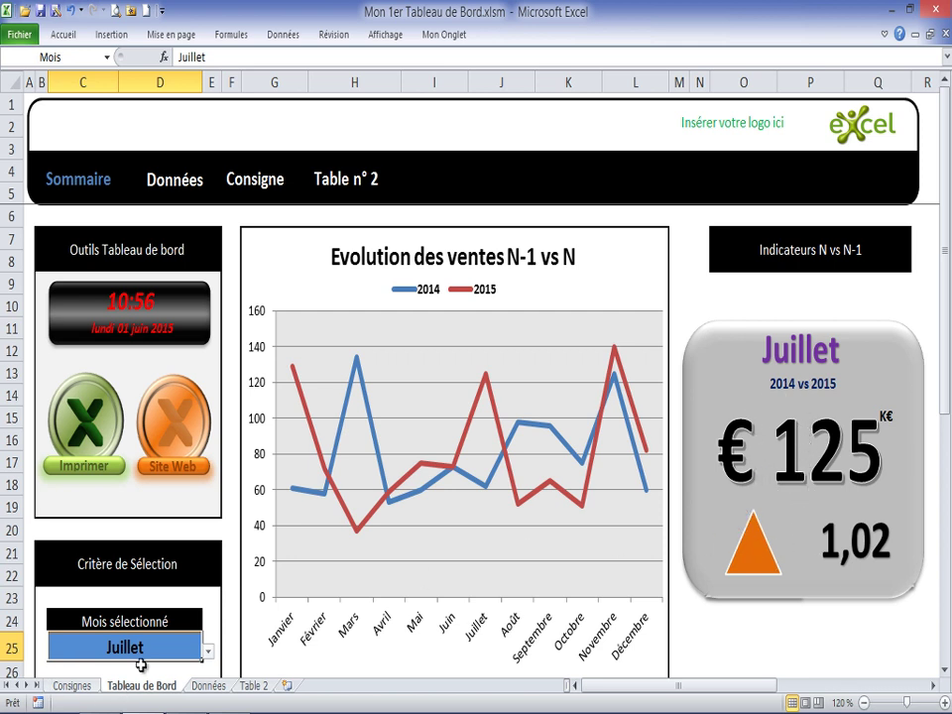
pyautogui.click(207, 651)
pyautogui.click(44, 580)
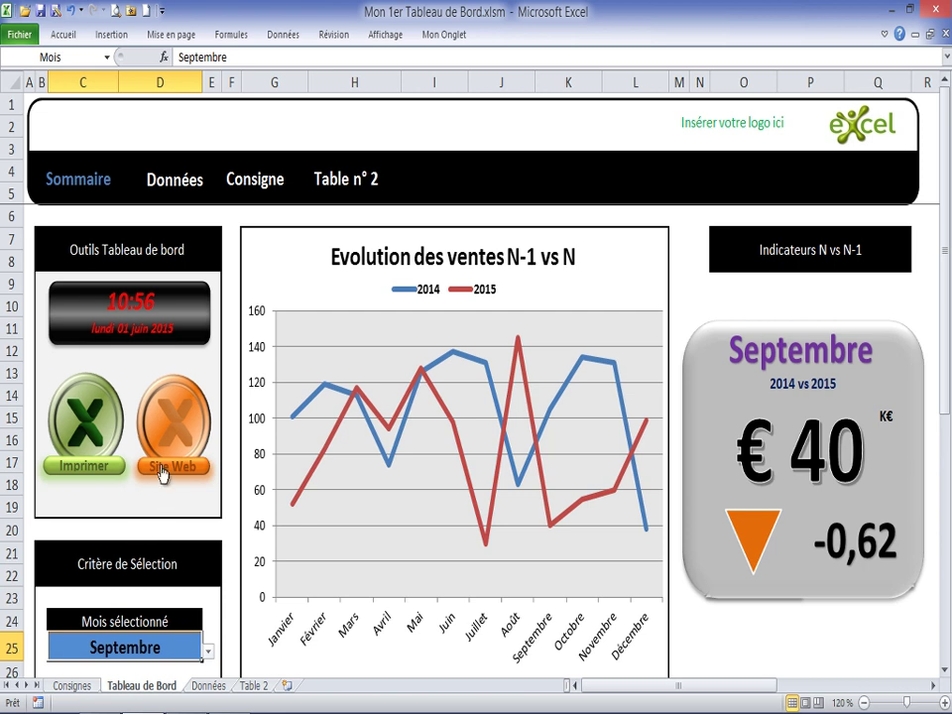
# - Review the Données, Consignes and Table 2 sheets using the header links, and go back to the Données sheet
pyautogui.click(178, 185)
pyautogui.click(176, 182)
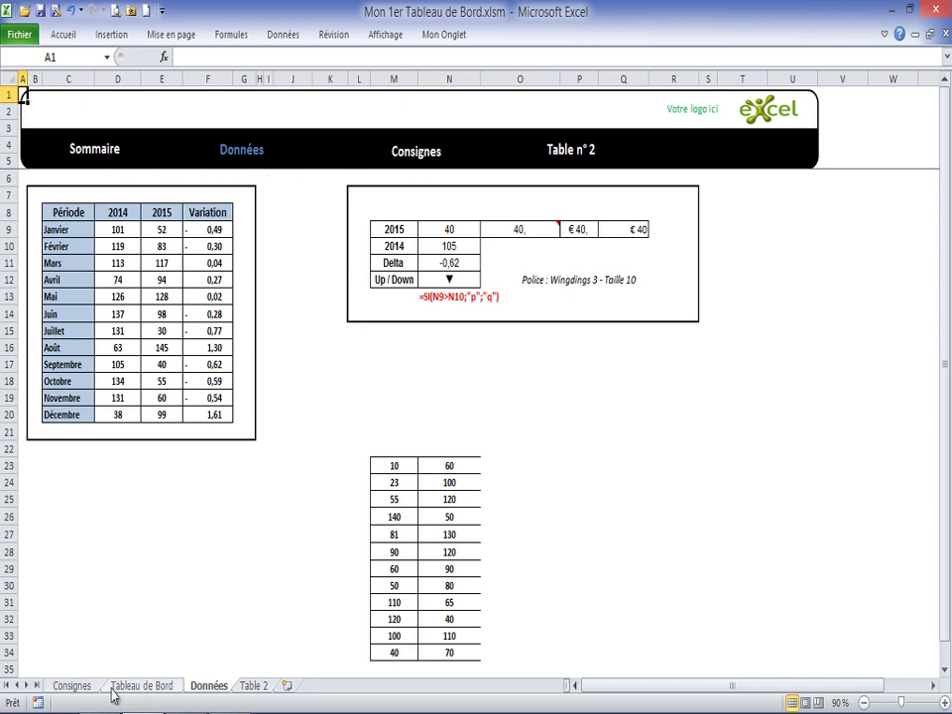
pyautogui.click(420, 153)
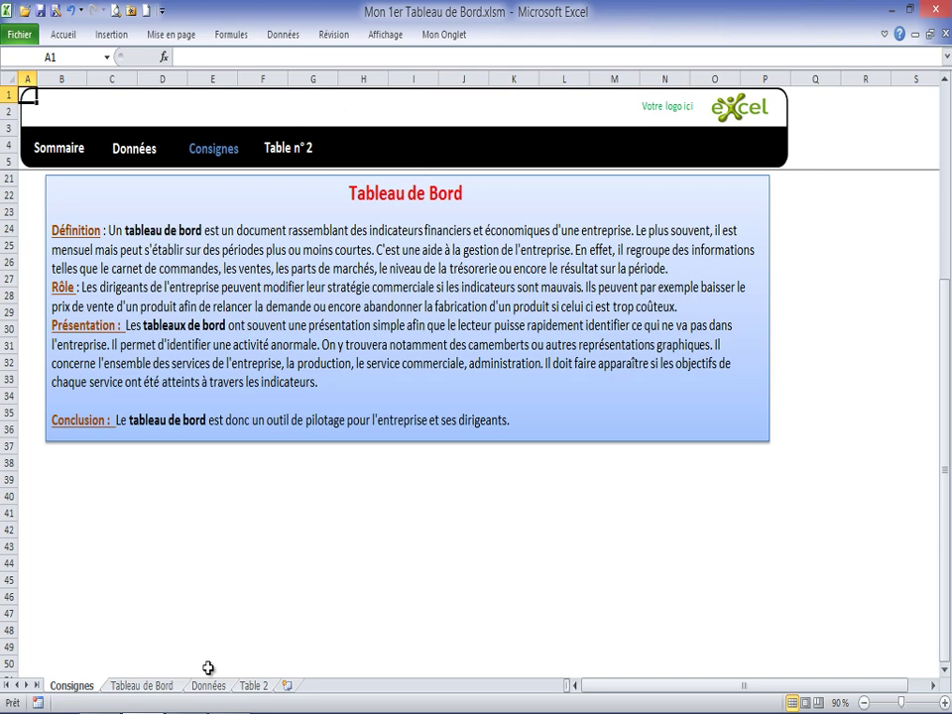
pyautogui.click(273, 149)
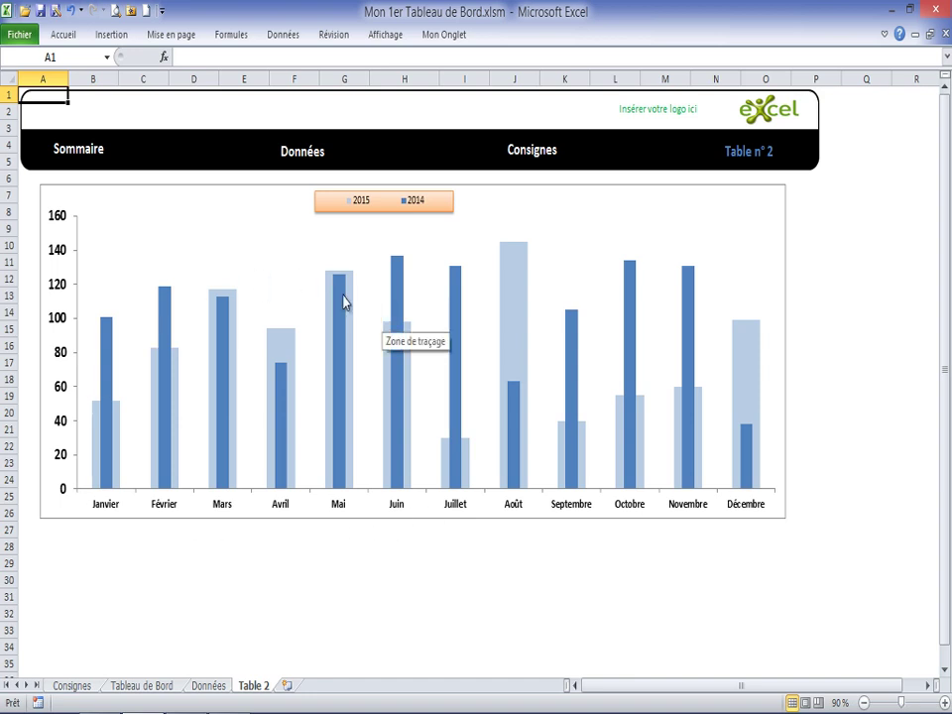
pyautogui.moveTo(338, 299)
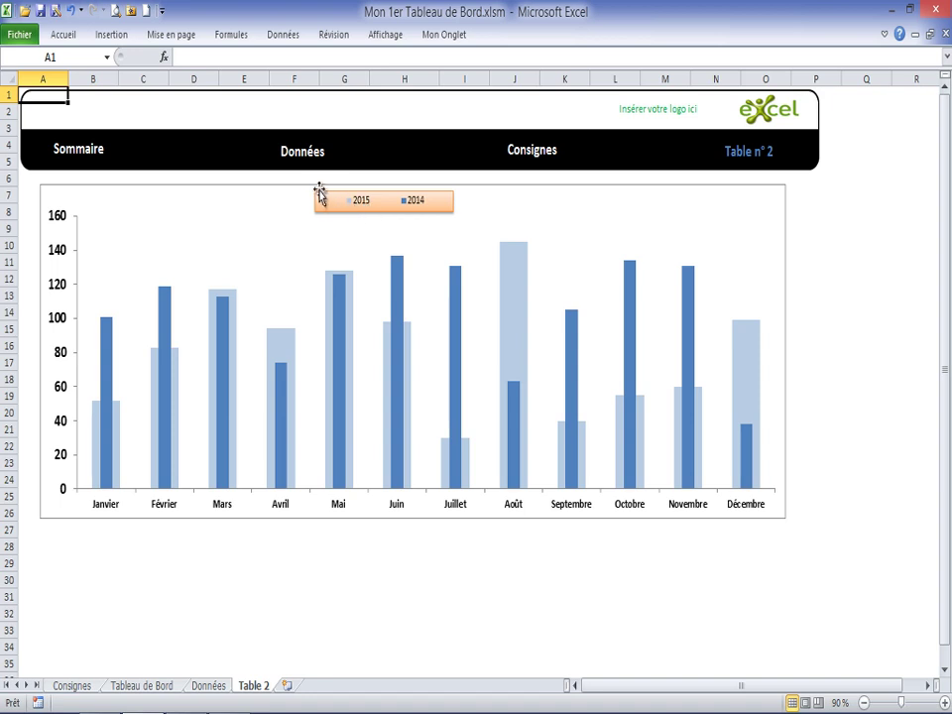
pyautogui.moveTo(389, 428)
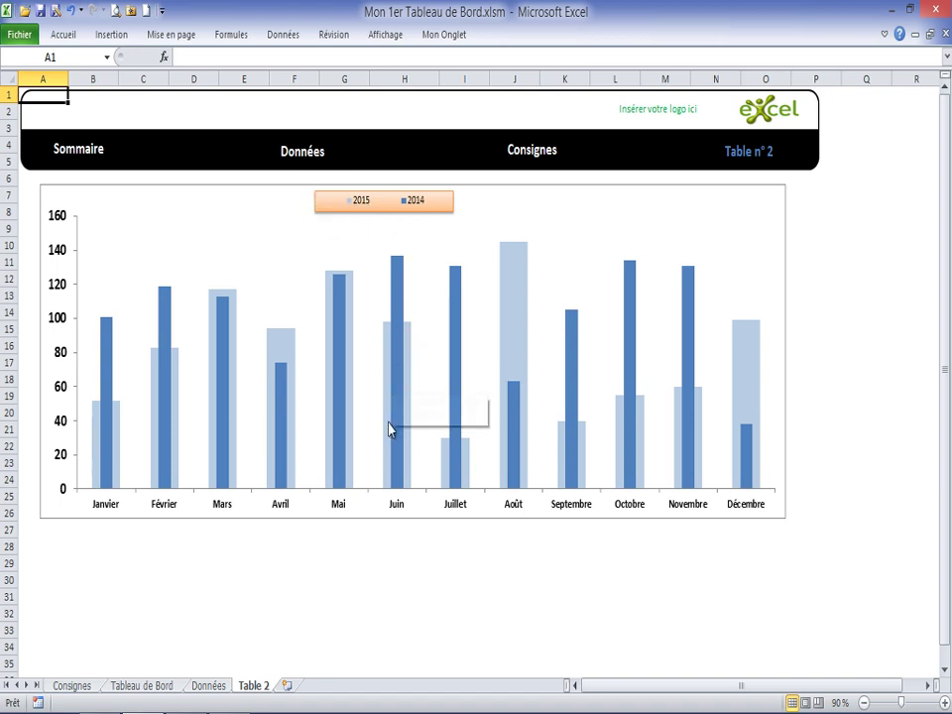
pyautogui.moveTo(395, 388)
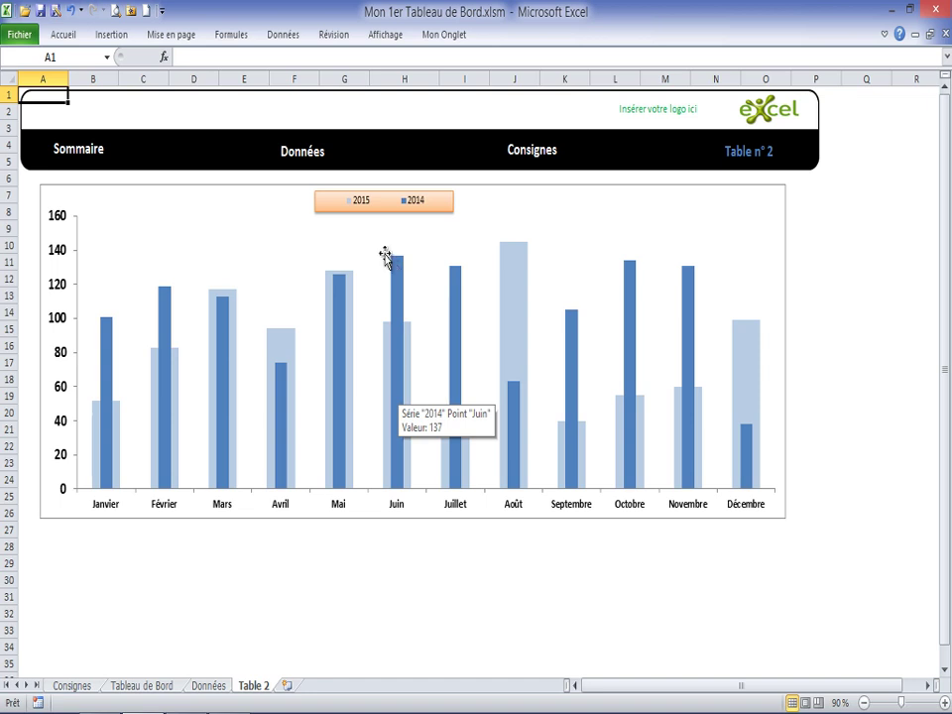
pyautogui.click(303, 158)
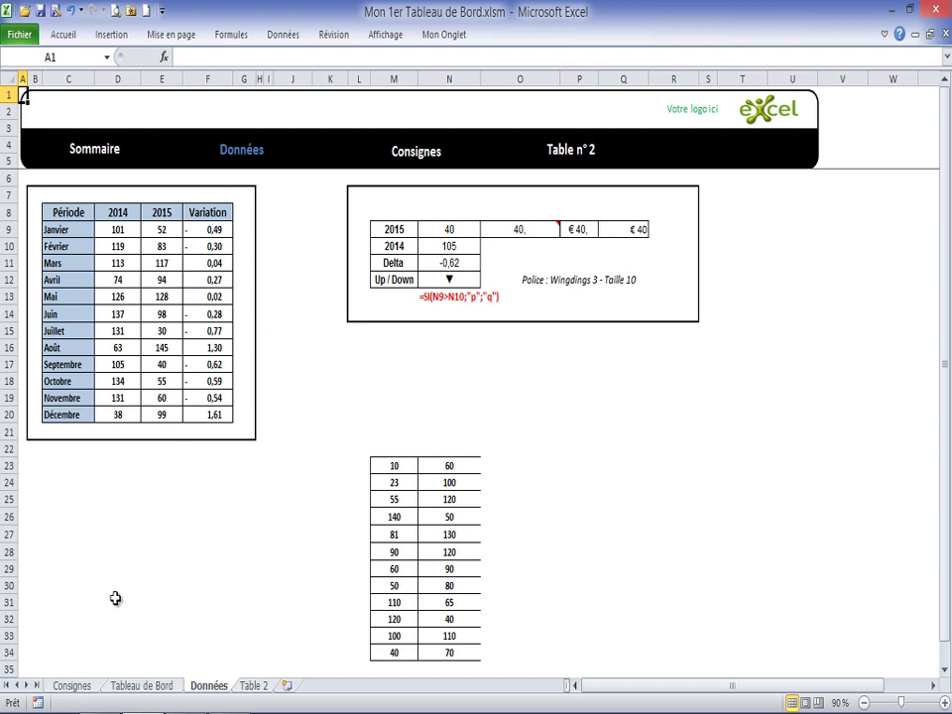
# - Return to the Tableau de Bord sheet and set the selected month to Juin
pyautogui.click(143, 687)
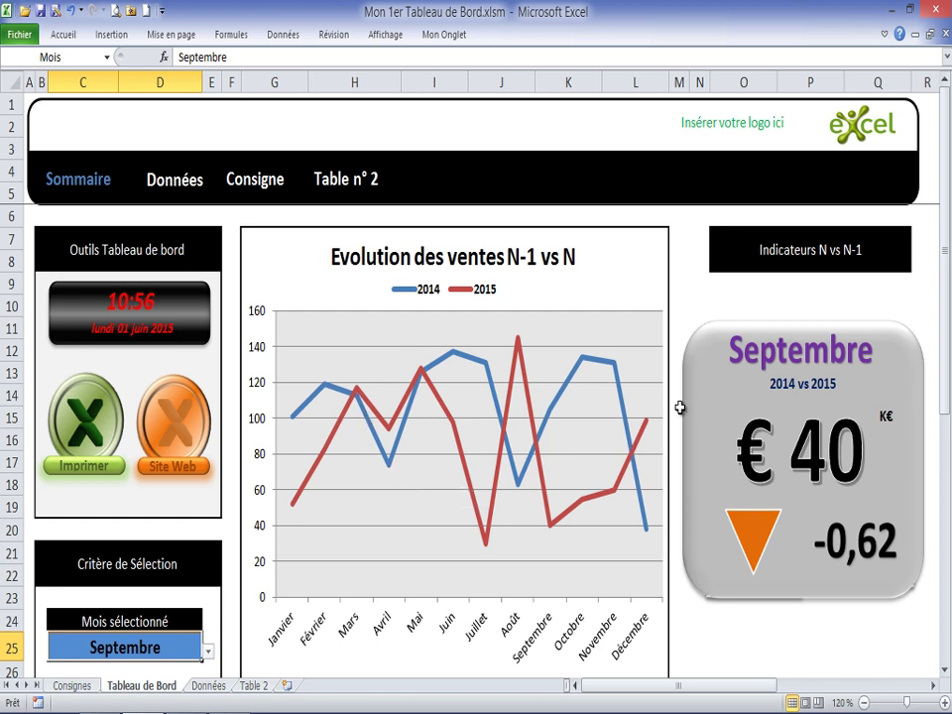
pyautogui.moveTo(542, 426)
pyautogui.click(208, 651)
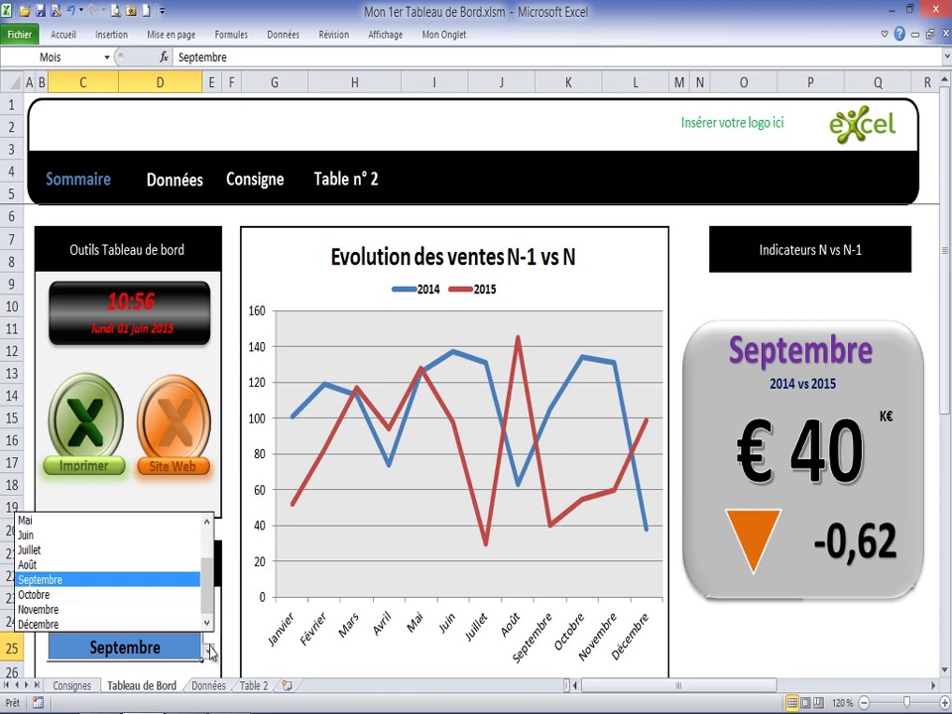
pyautogui.click(39, 536)
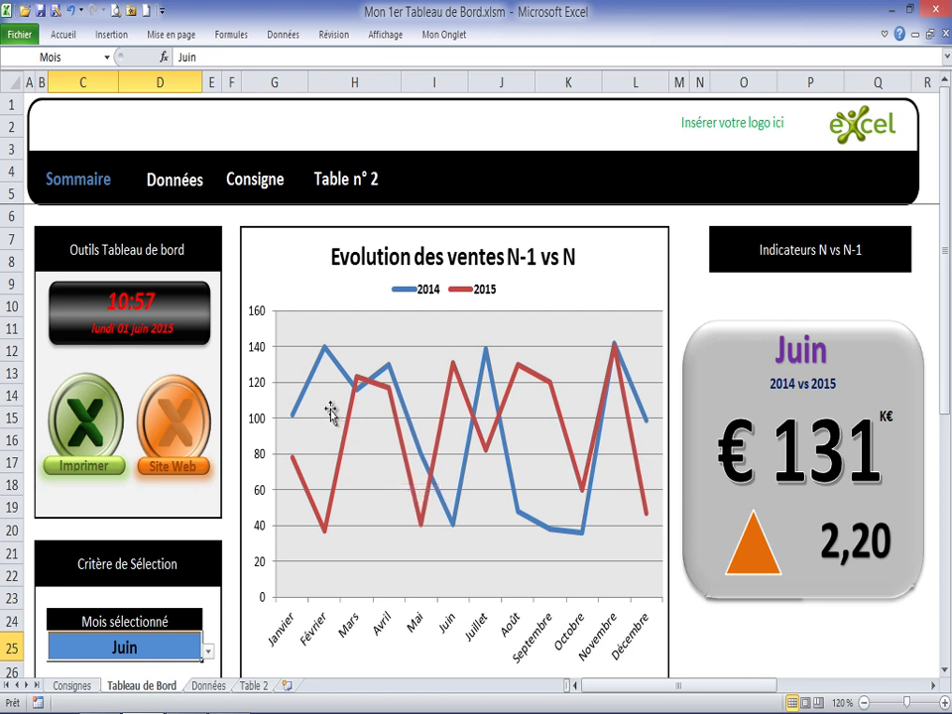
# - Read the dashboard definition and role on the Consignes sheet, and return to the Tableau de Bord sheet
pyautogui.click(208, 652)
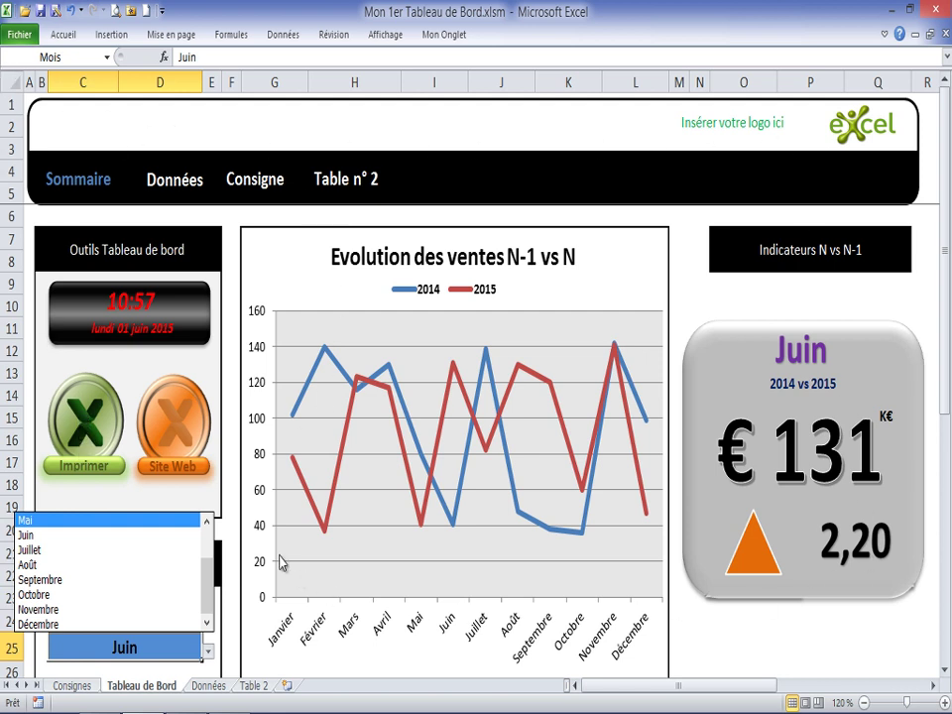
pyautogui.click(79, 694)
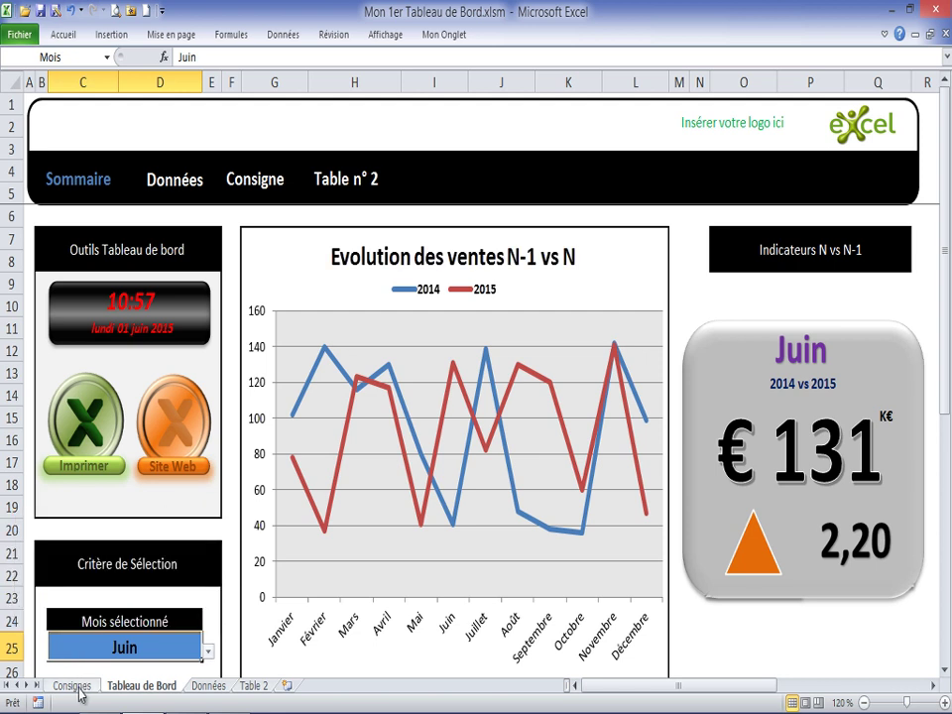
pyautogui.click(255, 180)
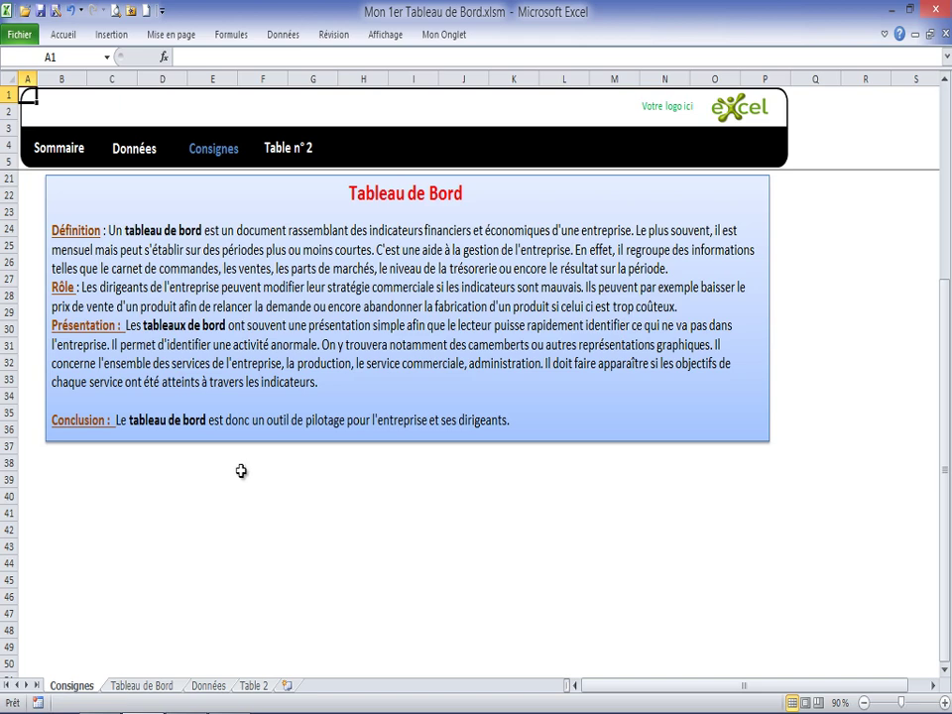
pyautogui.click(141, 686)
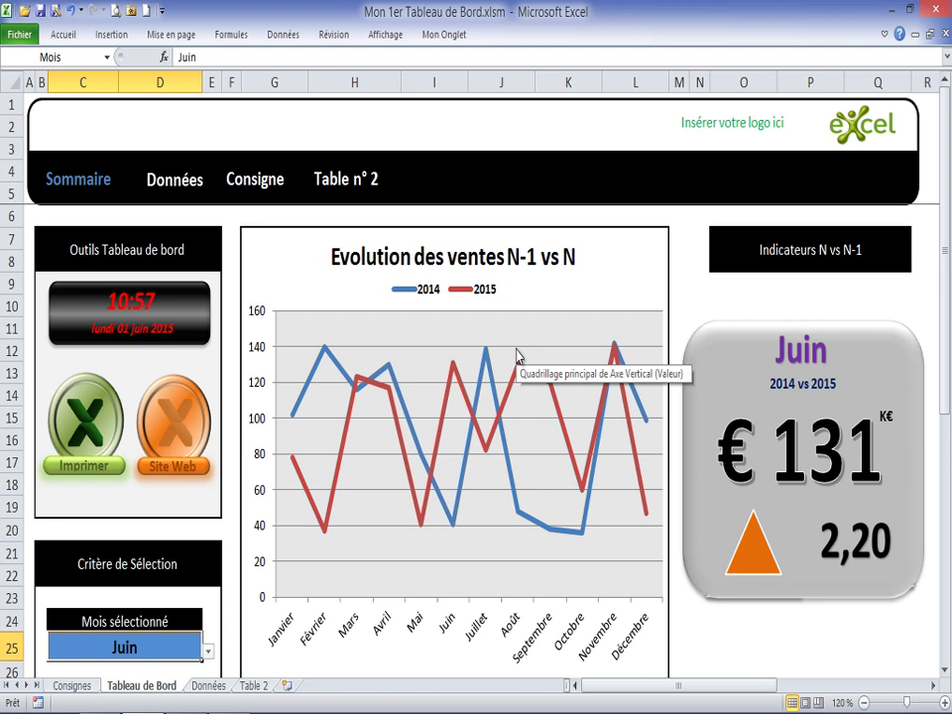
# - Set the dashboard's selected month to Novembre and inspect the 2015 February point on the sales chart
pyautogui.click(207, 654)
pyautogui.click(196, 646)
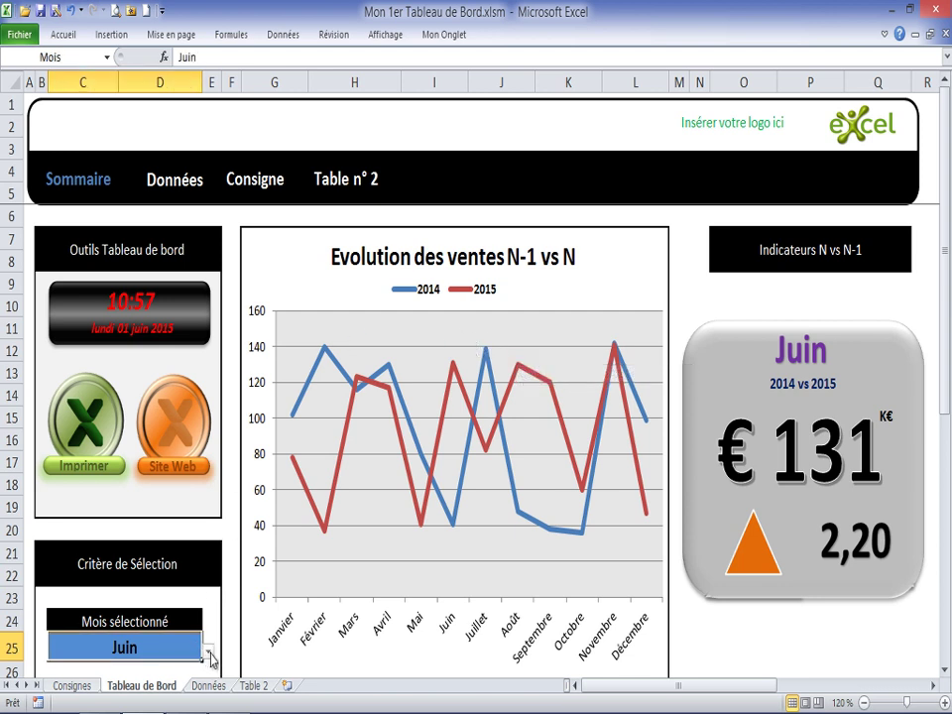
pyautogui.click(208, 654)
pyautogui.click(62, 606)
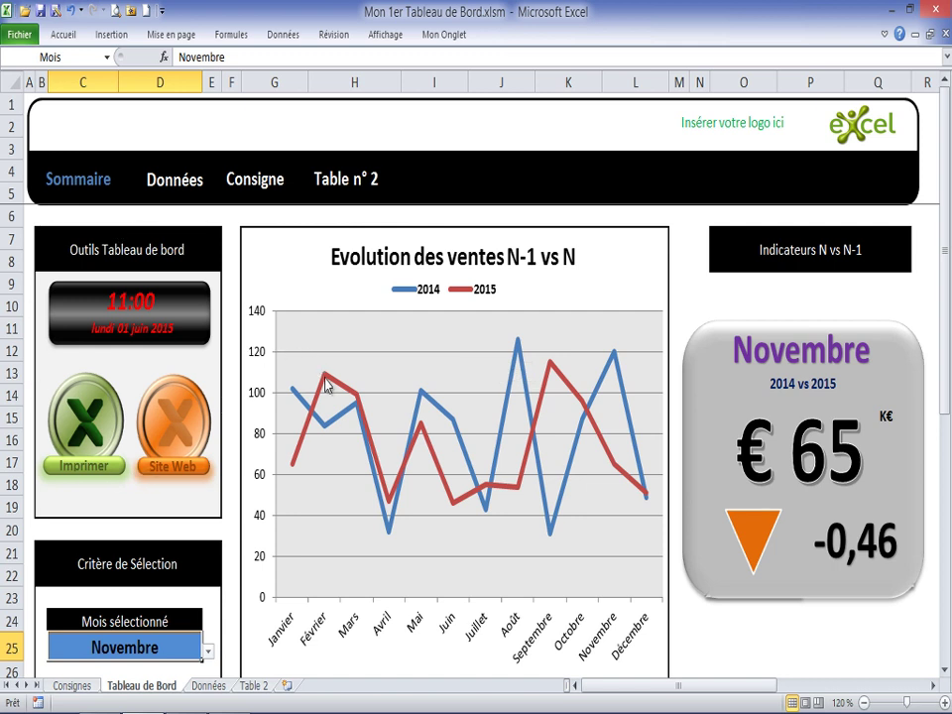
pyautogui.moveTo(327, 387)
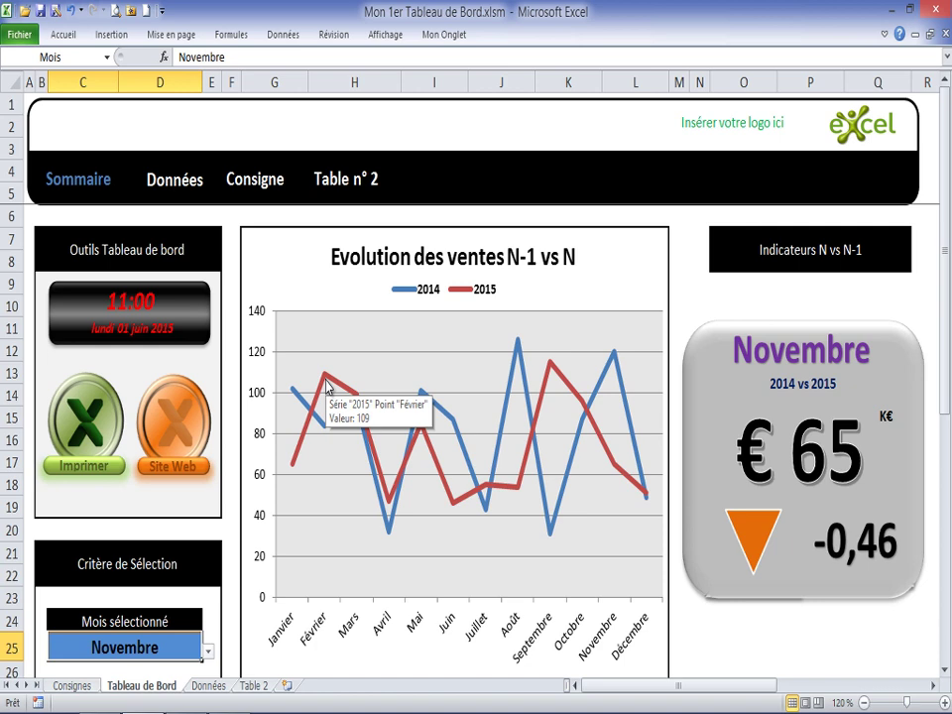
# - Tour the Consignes, Données and Table 2 sheets, and return to the dashboard through the Sommaire link
pyautogui.click(72, 685)
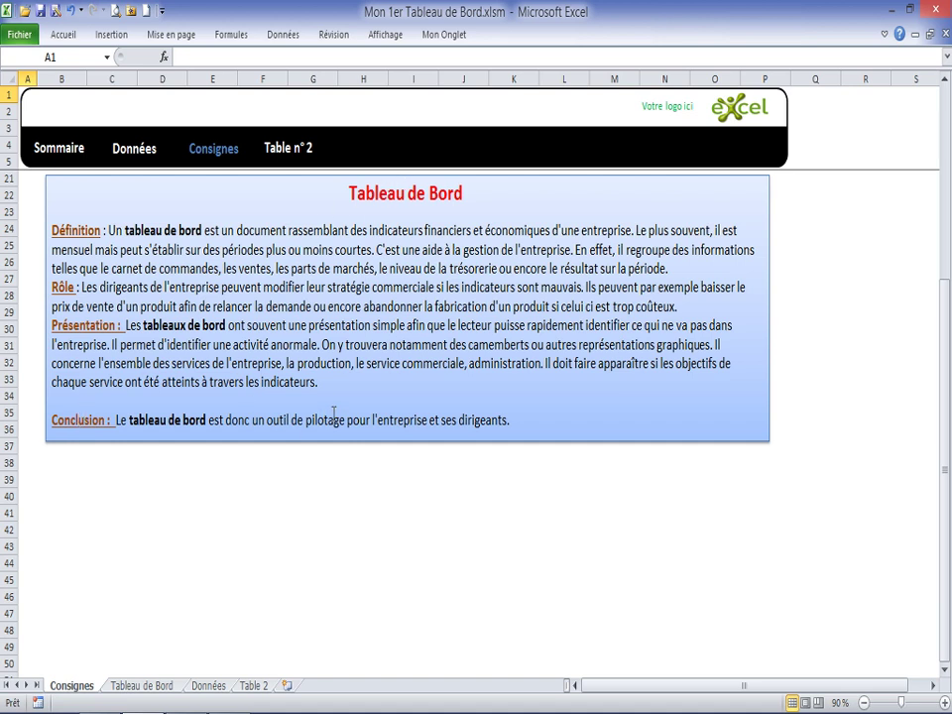
pyautogui.click(149, 685)
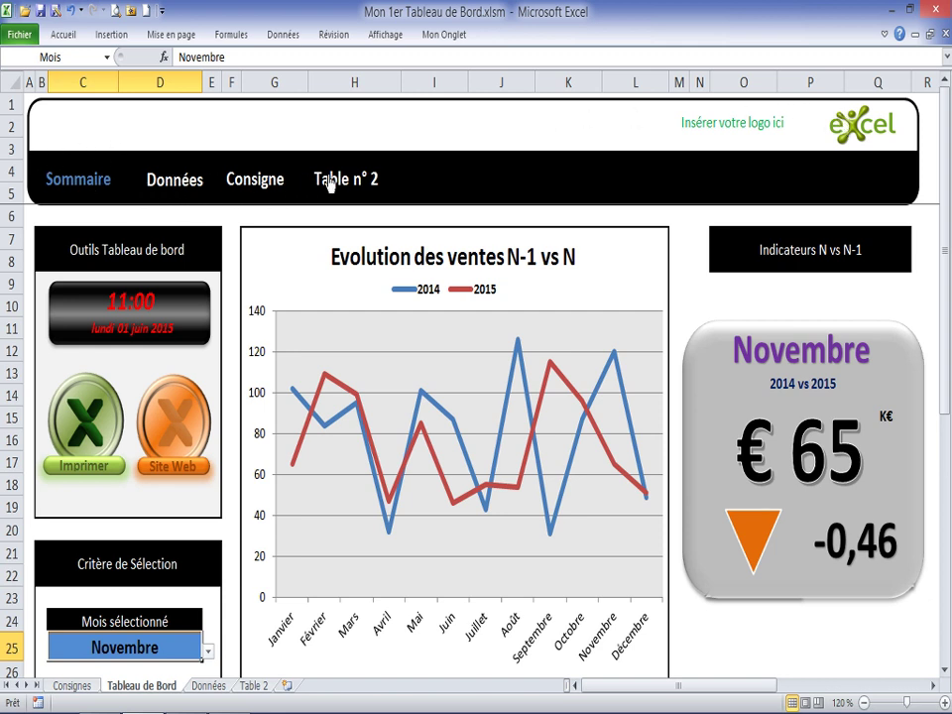
pyautogui.click(174, 180)
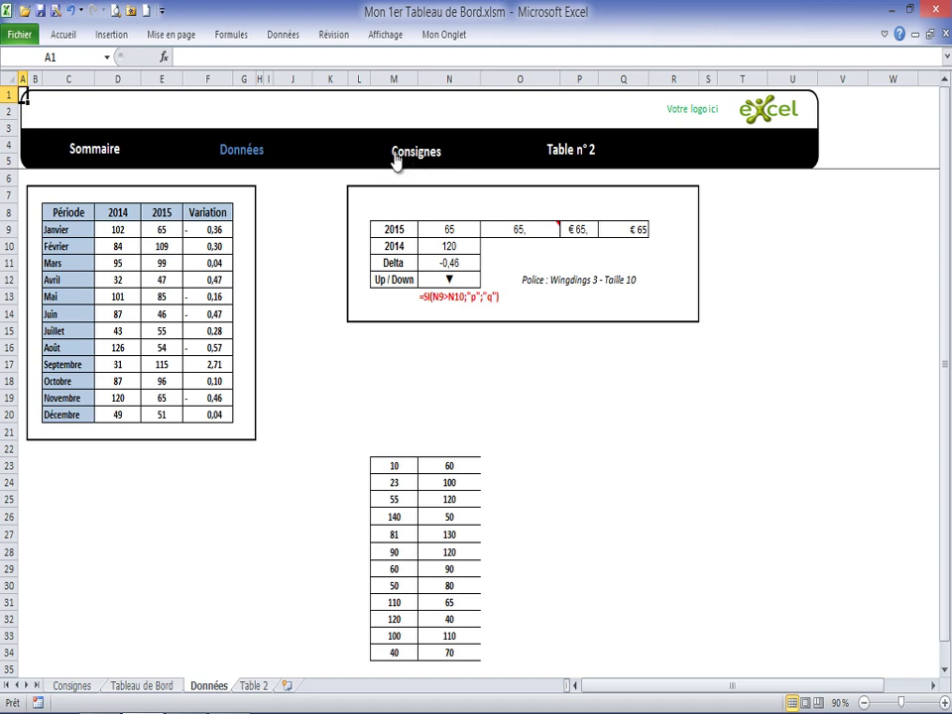
pyautogui.click(76, 148)
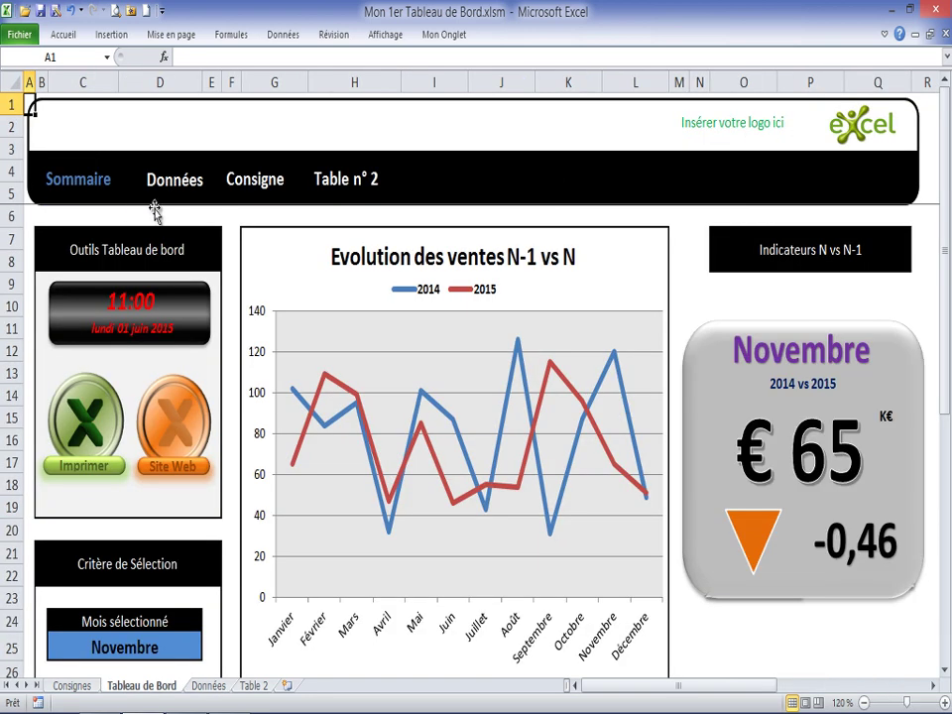
pyautogui.click(243, 193)
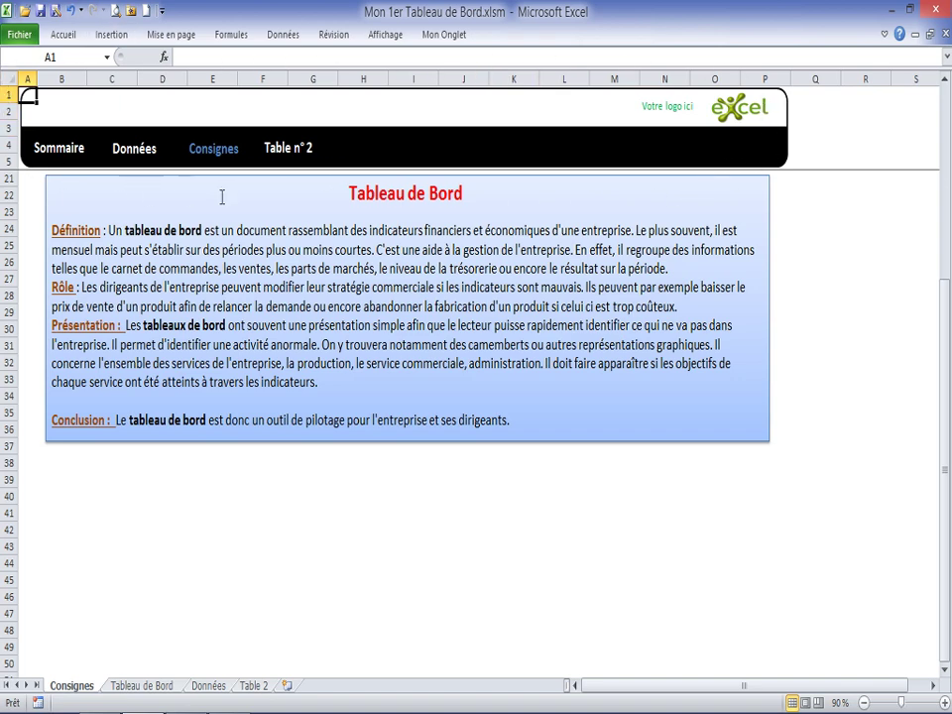
pyautogui.click(287, 152)
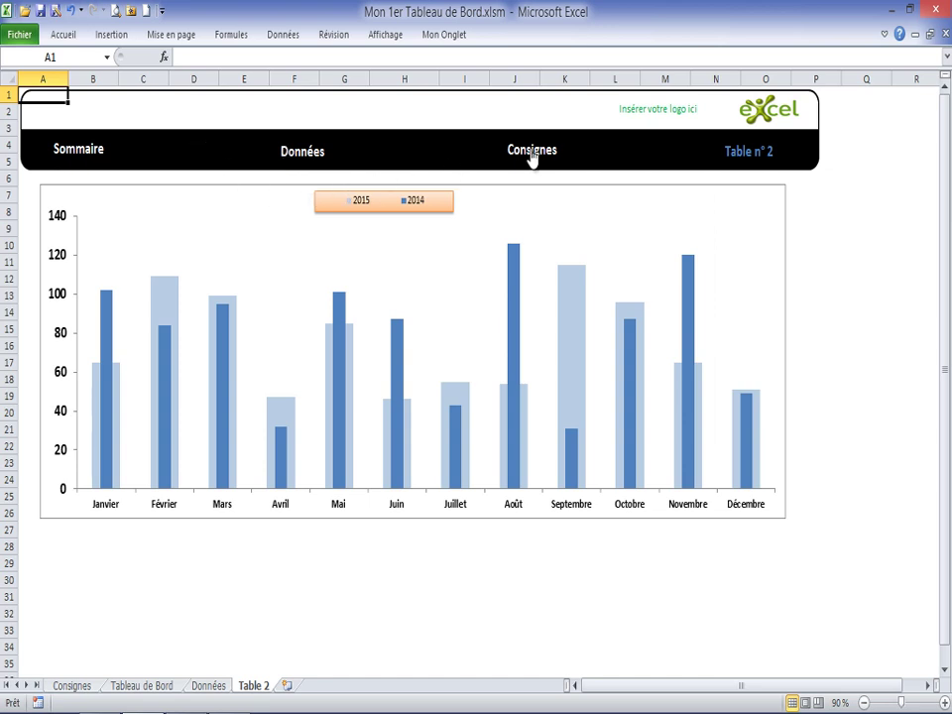
pyautogui.click(87, 151)
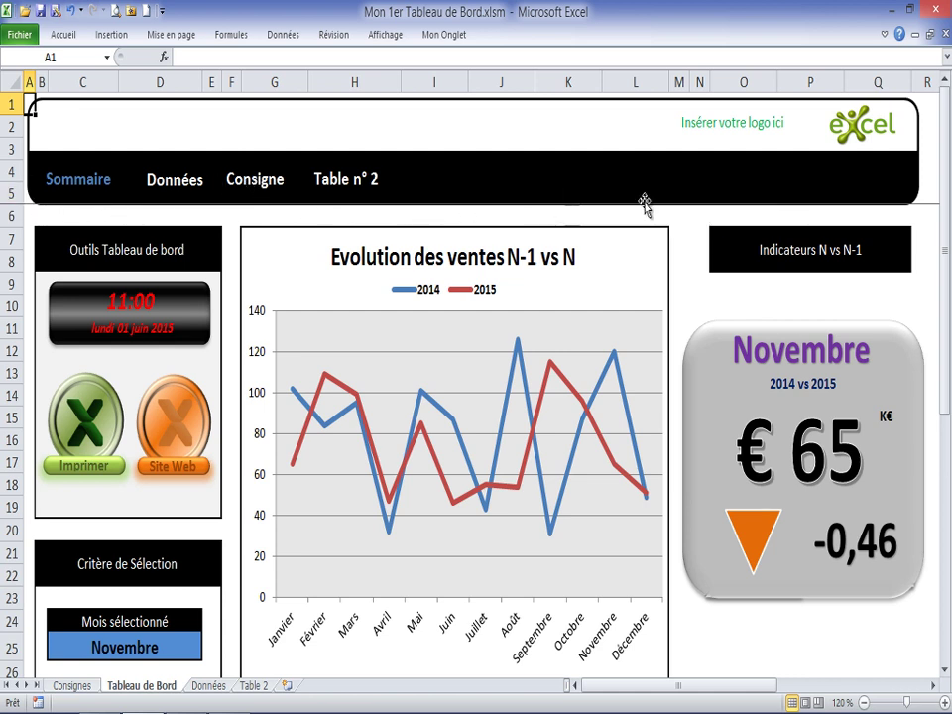
# - Examine how the frozen header rows behave while the dashboard's lower content is viewed
pyautogui.scroll(-2, 504, 216)
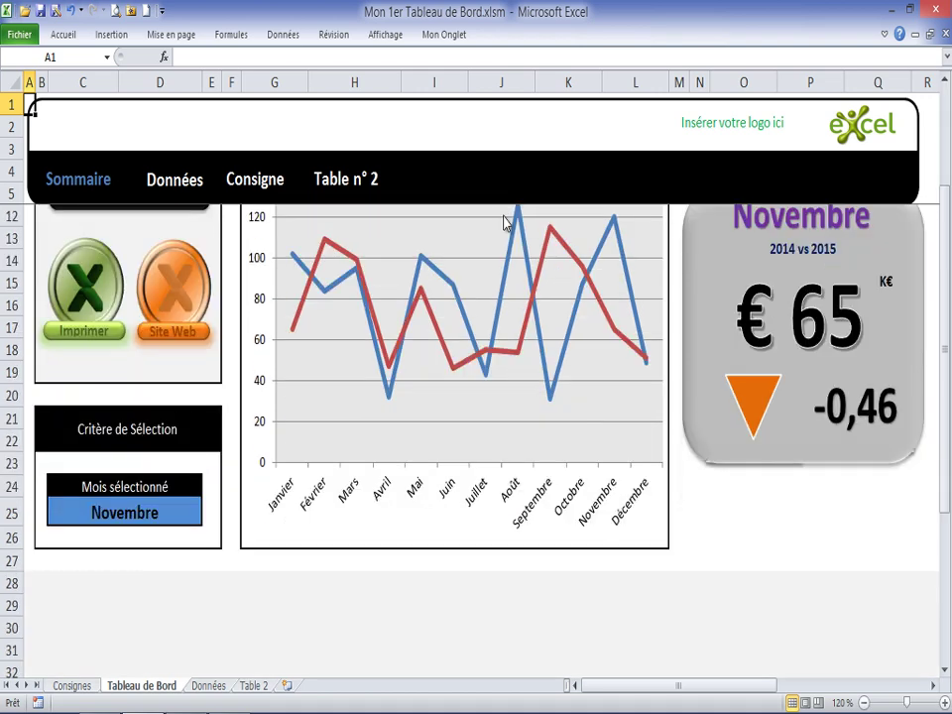
pyautogui.scroll(1, 504, 218)
pyautogui.scroll(1, 504, 216)
pyautogui.scroll(-3, 503, 218)
pyautogui.scroll(3, 503, 218)
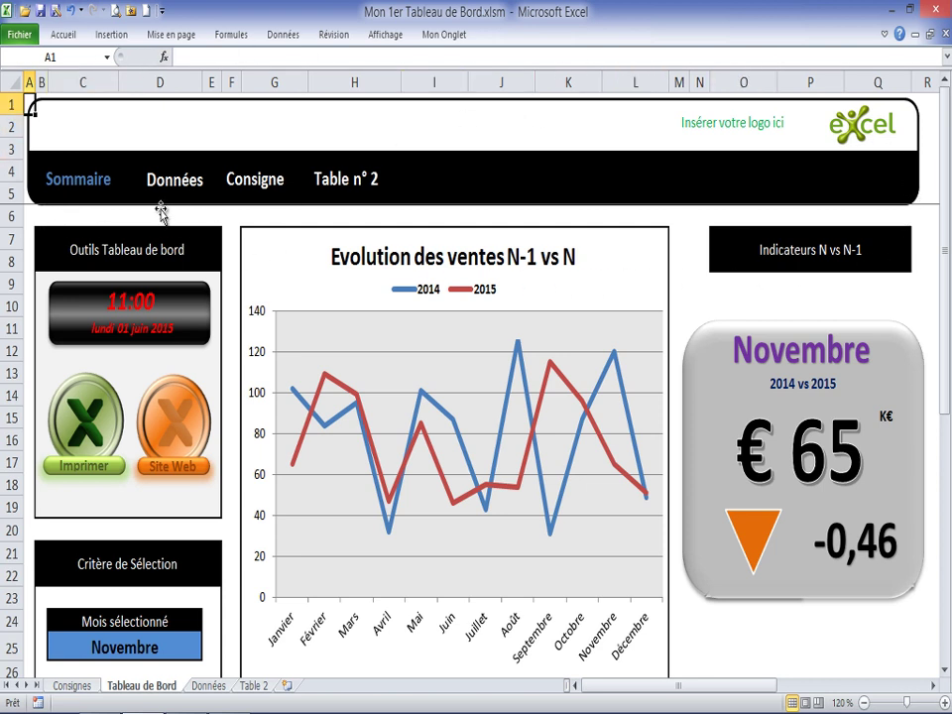
pyautogui.scroll(-2, 176, 203)
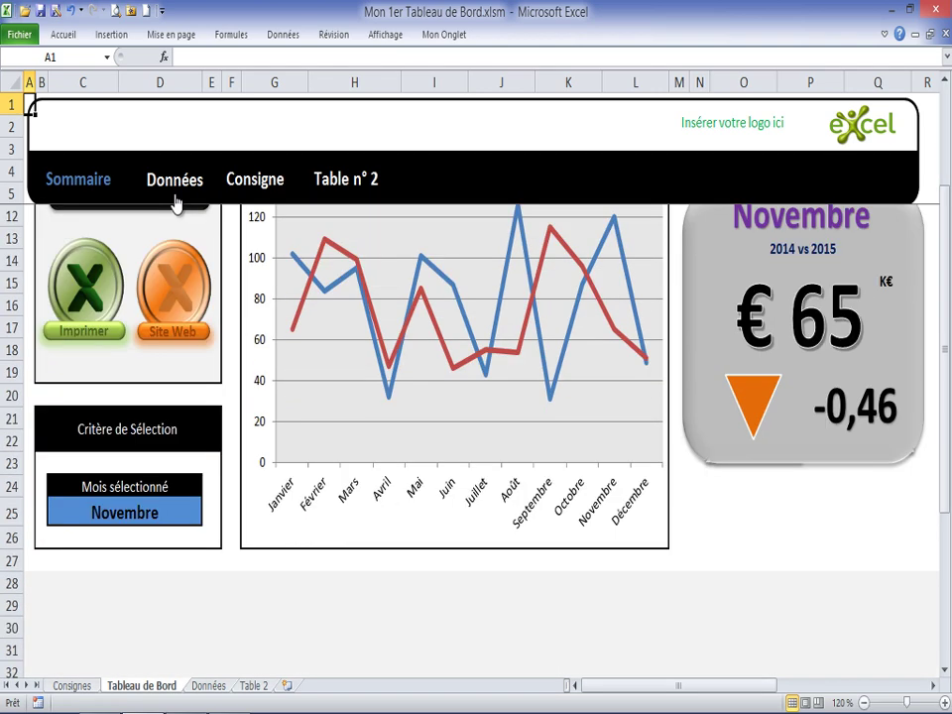
pyautogui.scroll(2, 177, 204)
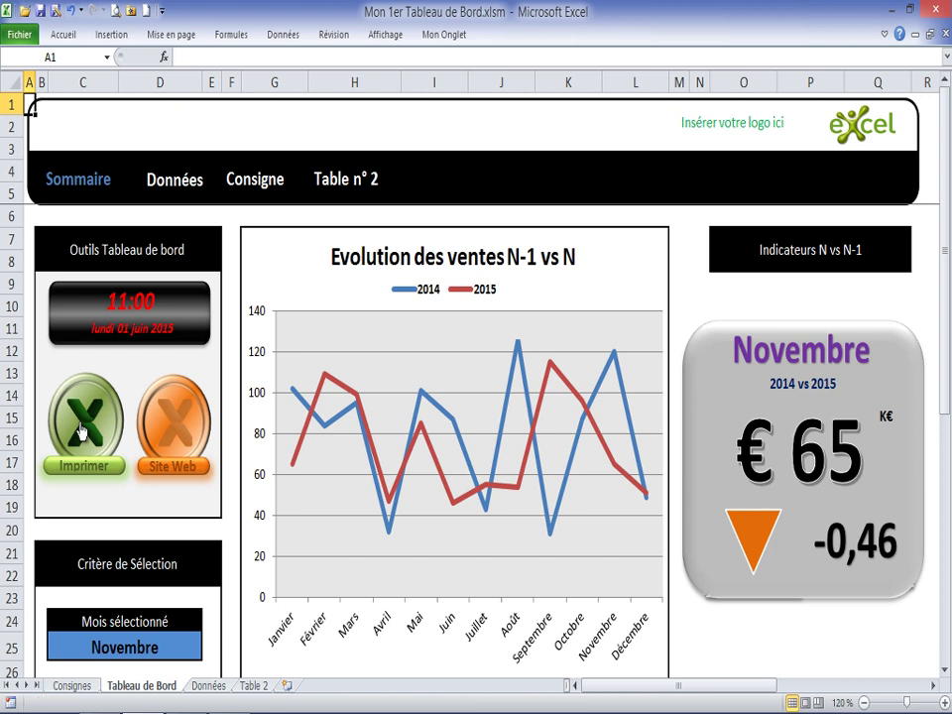
# - Preview the dashboard's print layout and return to the Tableau de Bord sheet
pyautogui.click(116, 12)
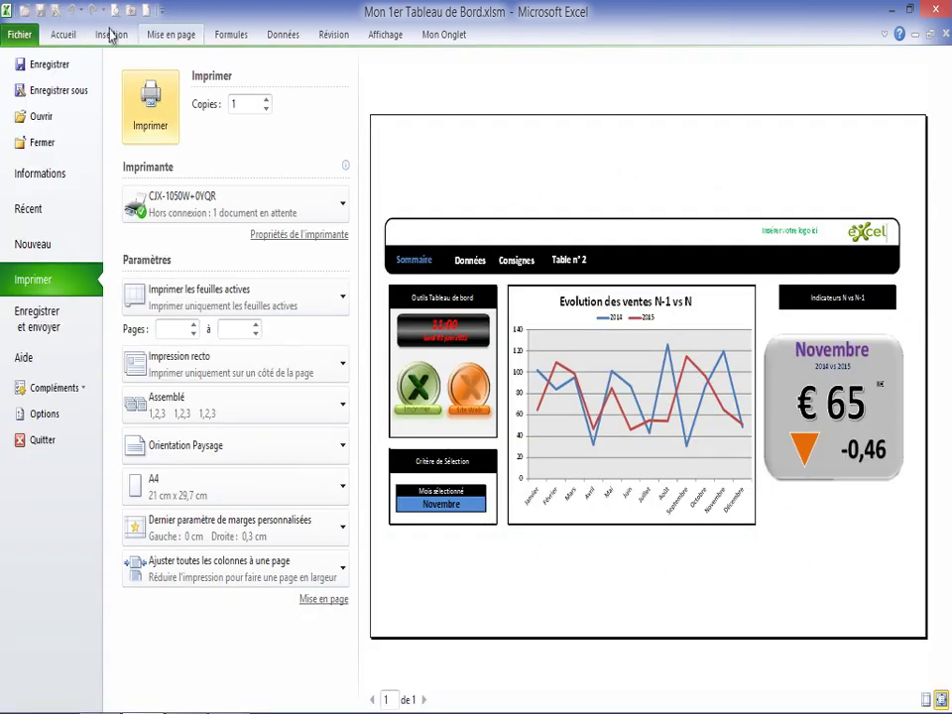
pyautogui.click(66, 36)
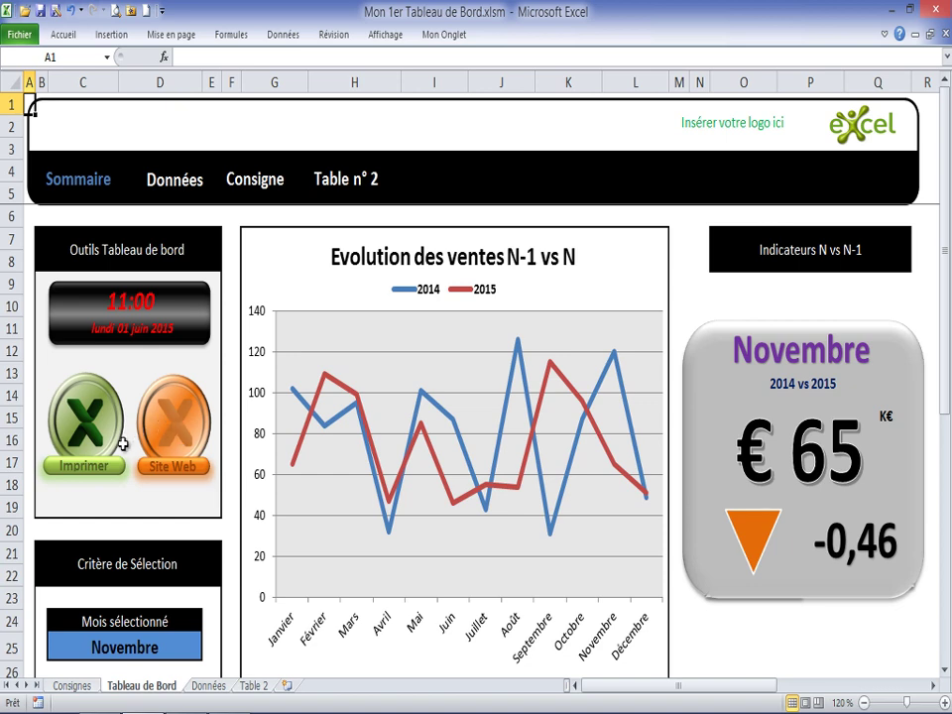
# - Set the dashboard's selected month to Juin
pyautogui.scroll(-1, 122, 444)
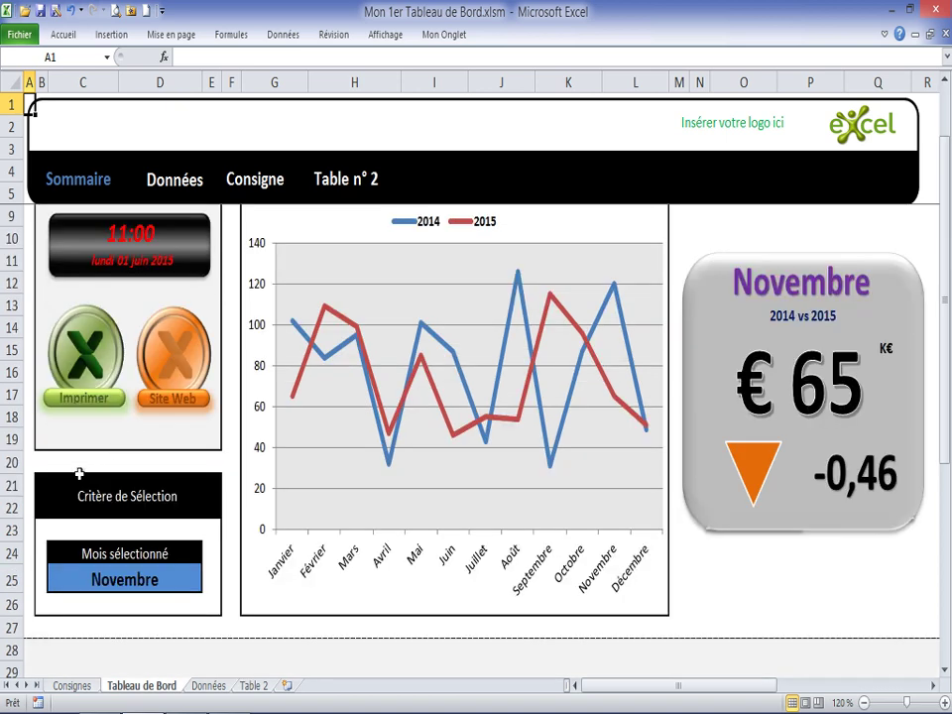
pyautogui.click(146, 579)
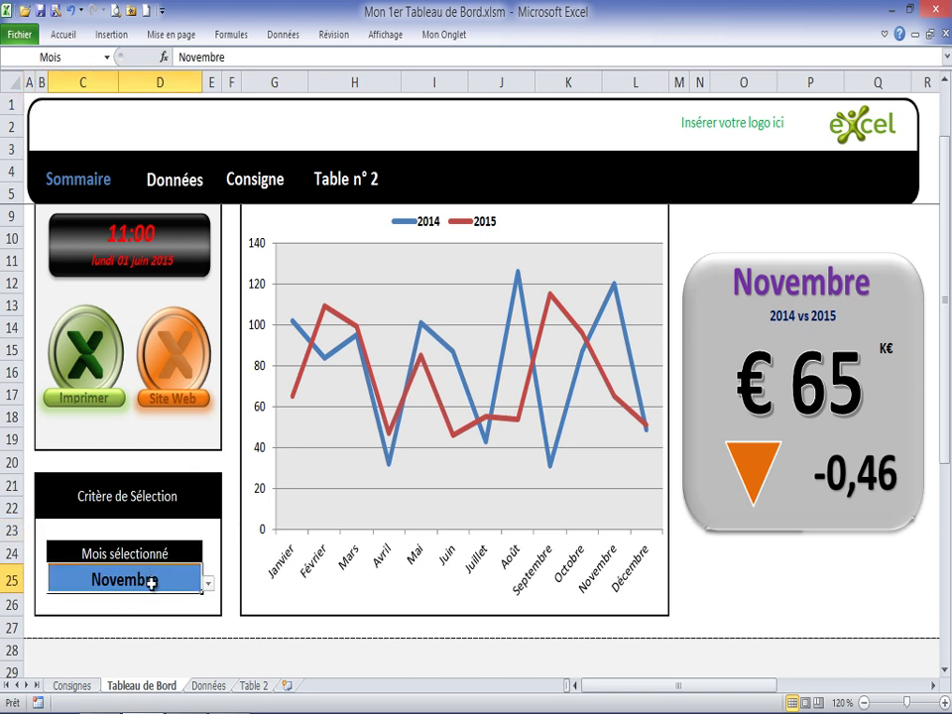
pyautogui.click(208, 584)
pyautogui.click(30, 614)
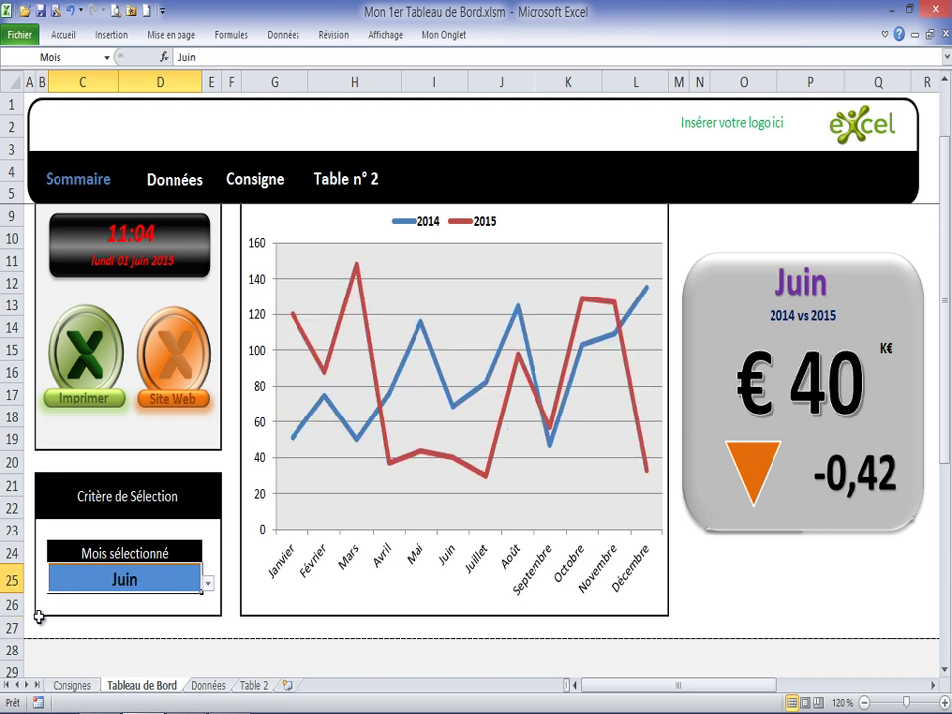
# - Set the dashboard's selected month to Août and review the Indicateurs N vs N-1 block
pyautogui.click(208, 584)
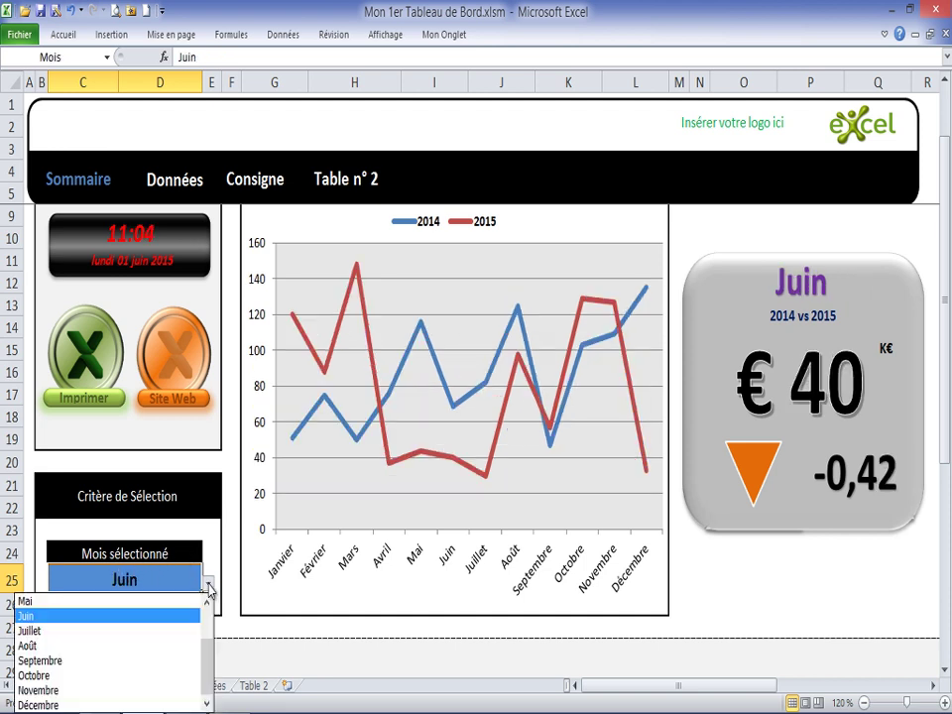
pyautogui.click(29, 647)
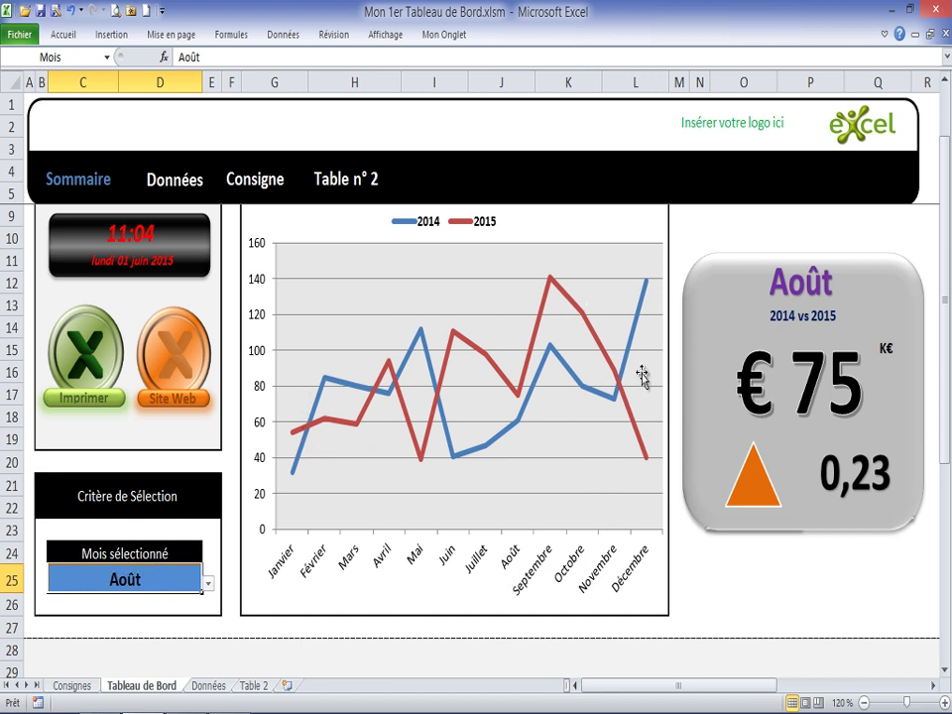
pyautogui.scroll(1, 367, 347)
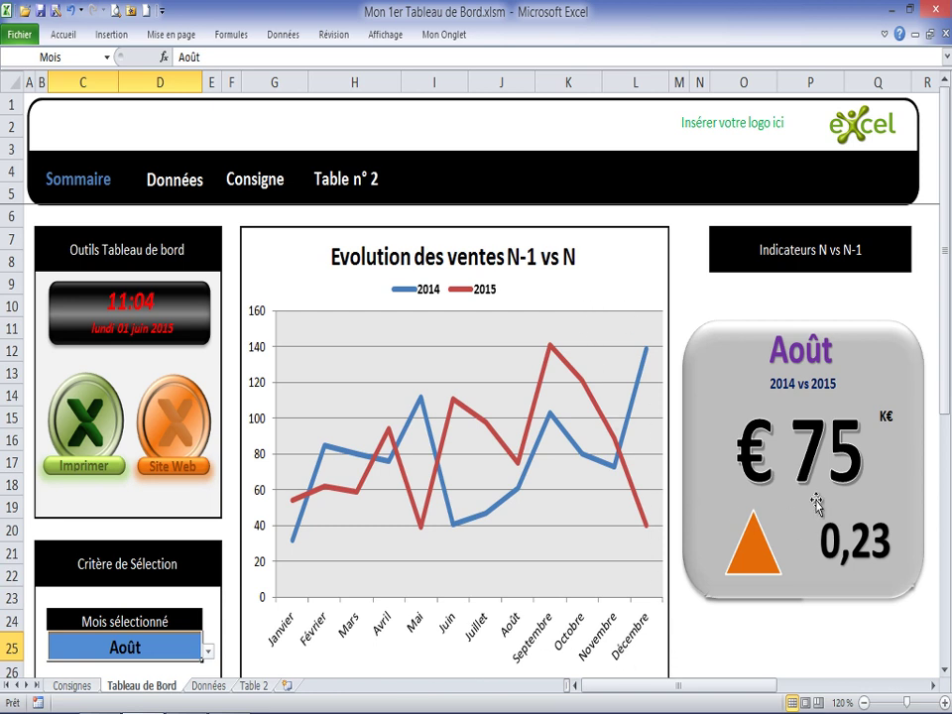
pyautogui.click(783, 249)
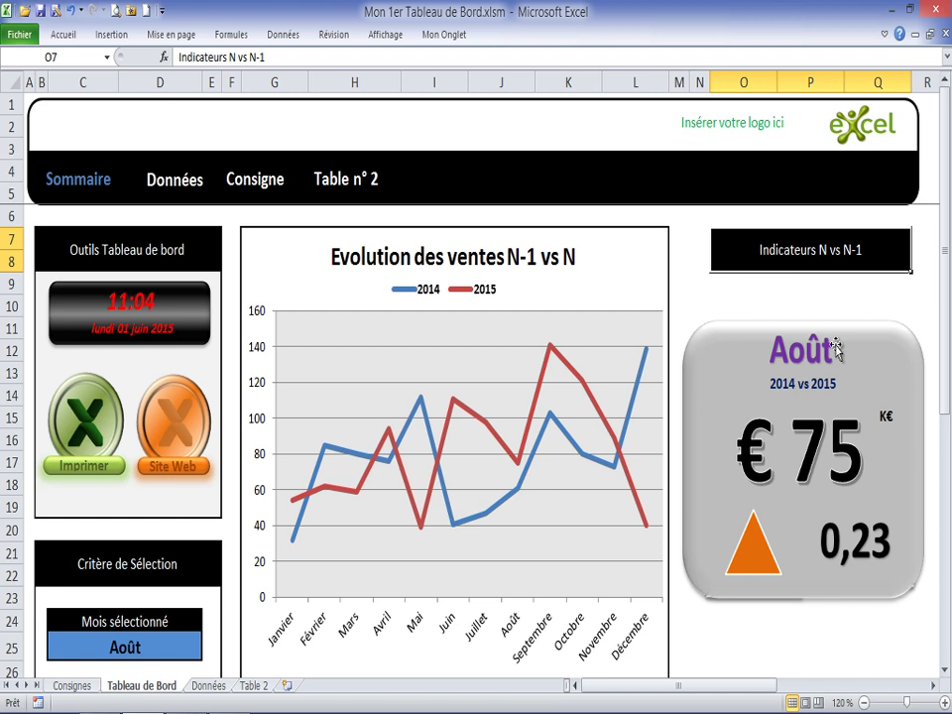
# - Set the dashboard's selected month to Février
pyautogui.click(128, 646)
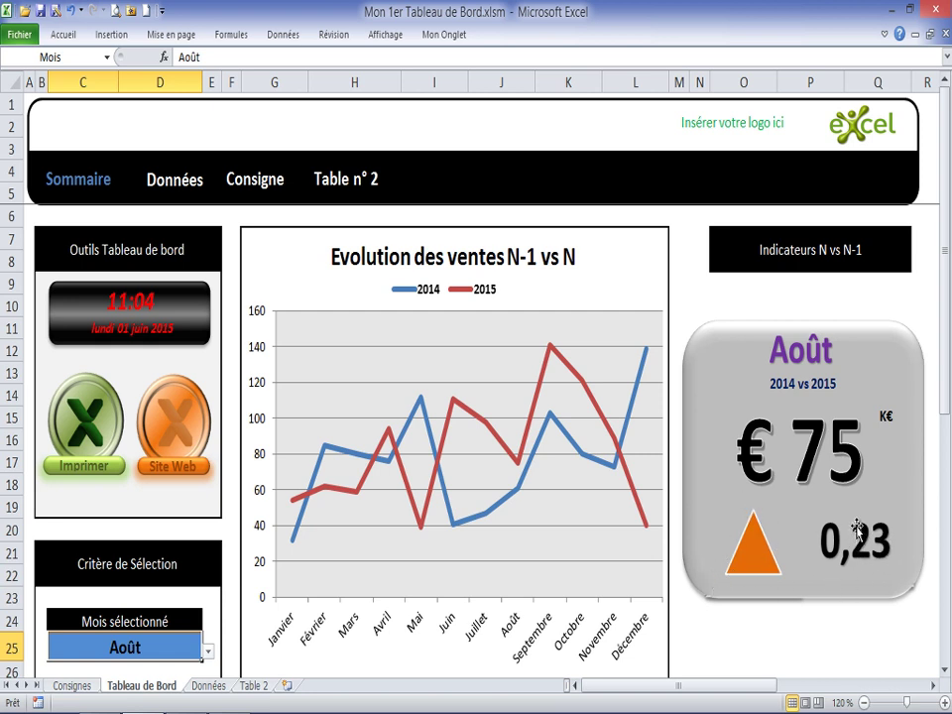
pyautogui.click(207, 652)
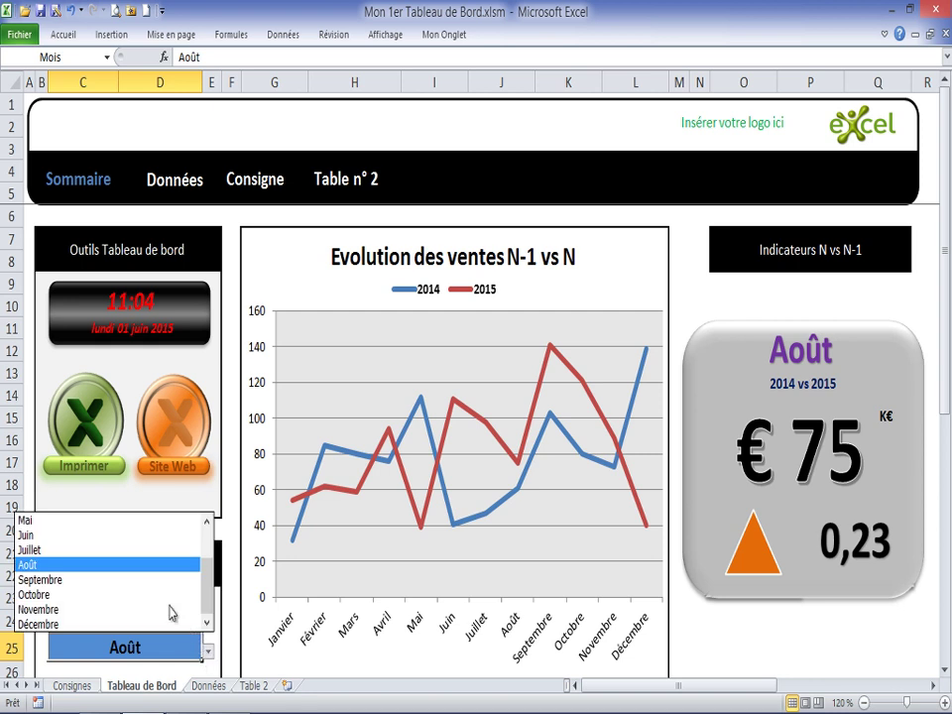
pyautogui.scroll(2, 140, 536)
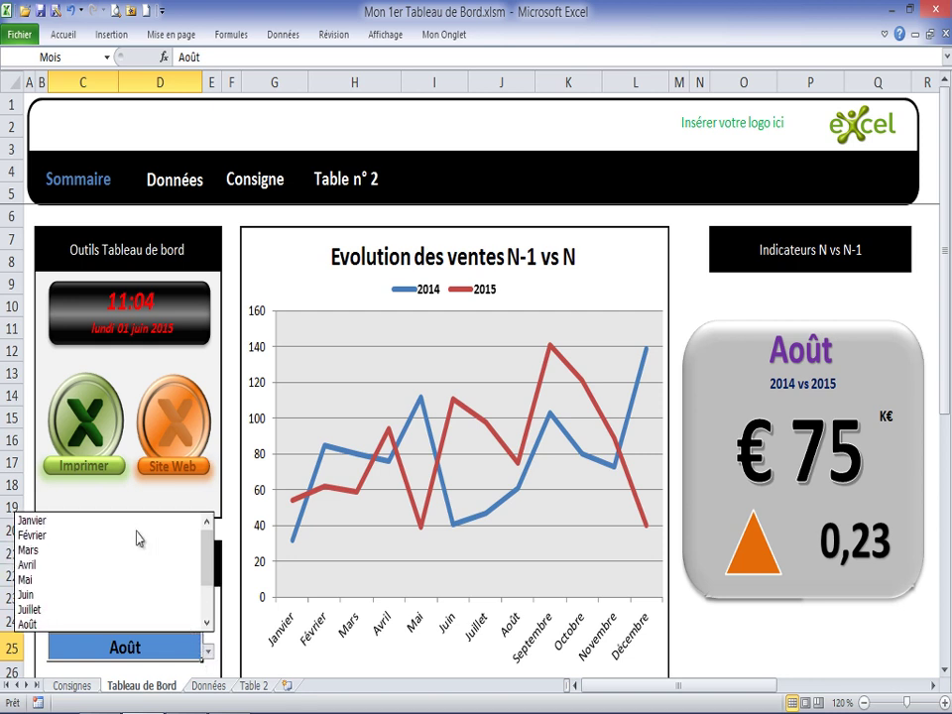
pyautogui.click(39, 533)
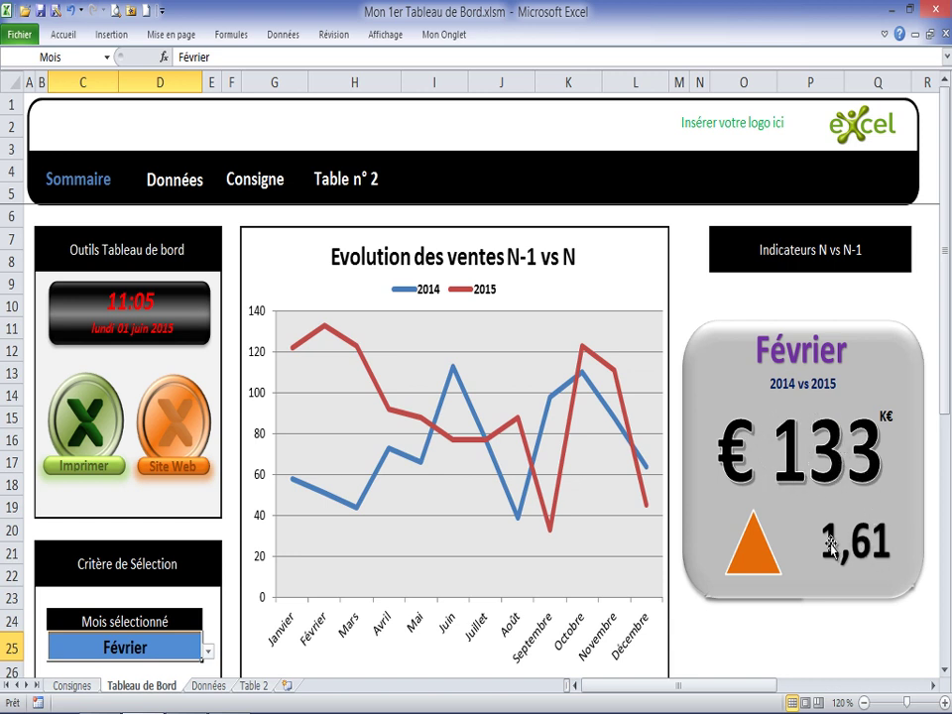
# - Set the dashboard's selected month to Janvier and inspect the beginning of the 2014 and 2015 curves on the sales chart
pyautogui.click(208, 651)
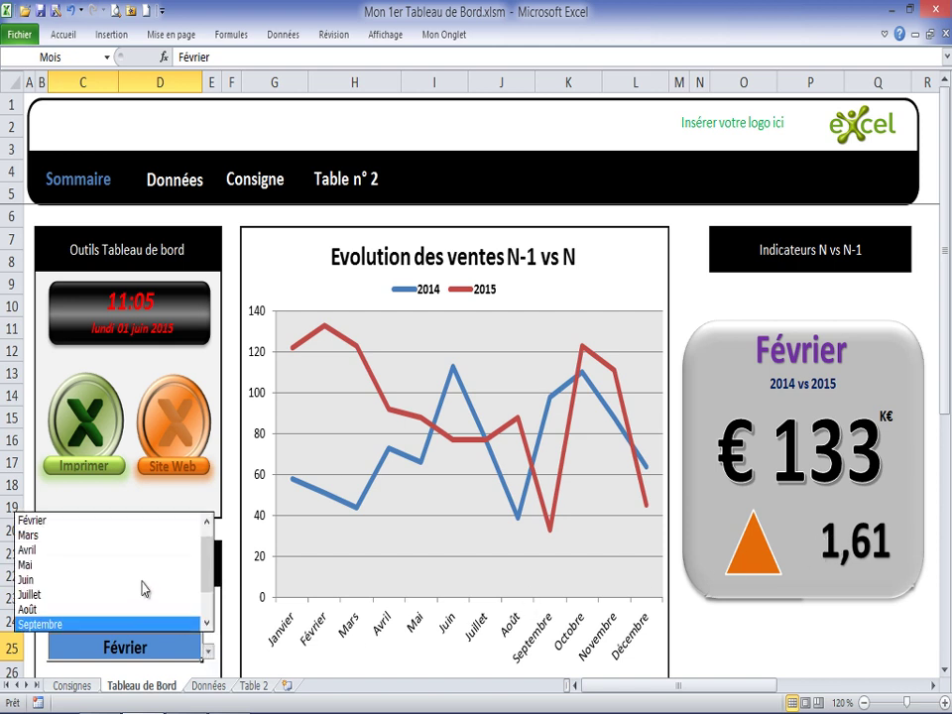
pyautogui.scroll(1, 148, 560)
pyautogui.click(44, 517)
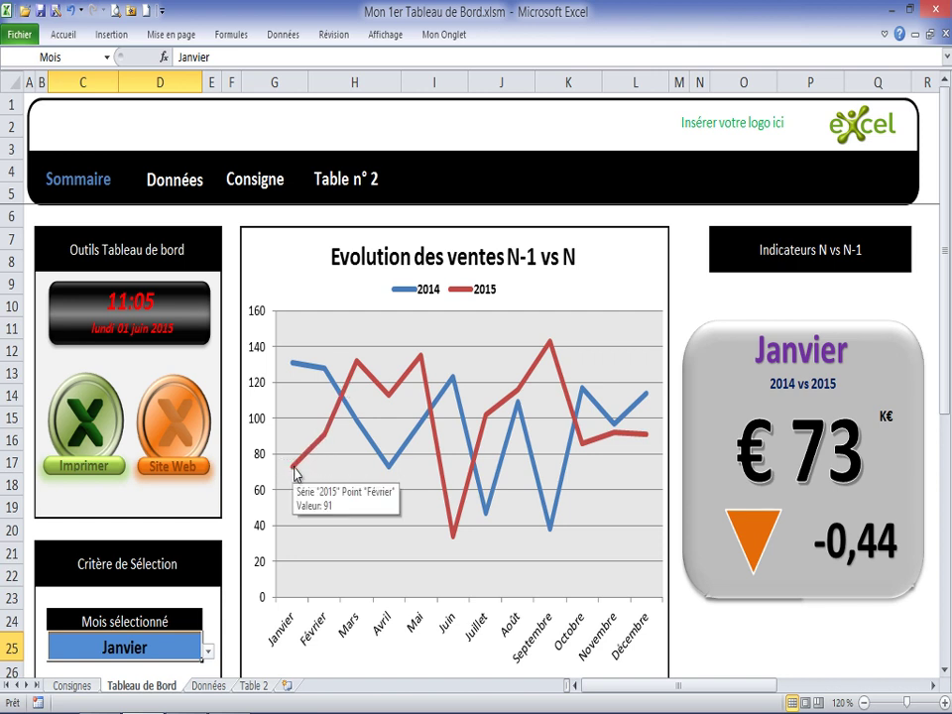
pyautogui.moveTo(294, 371)
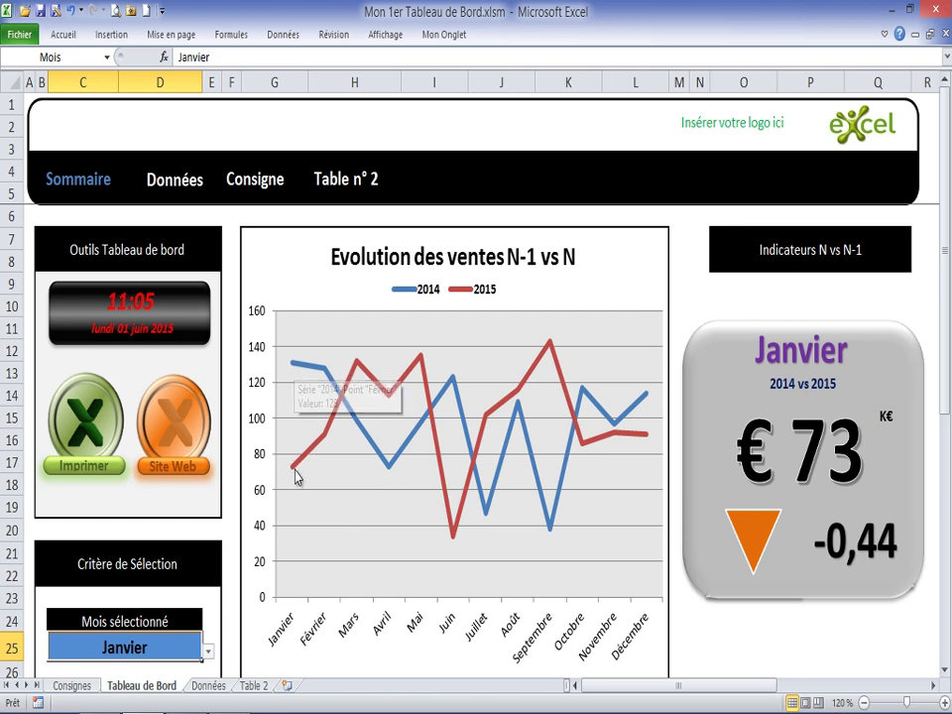
pyautogui.moveTo(301, 472)
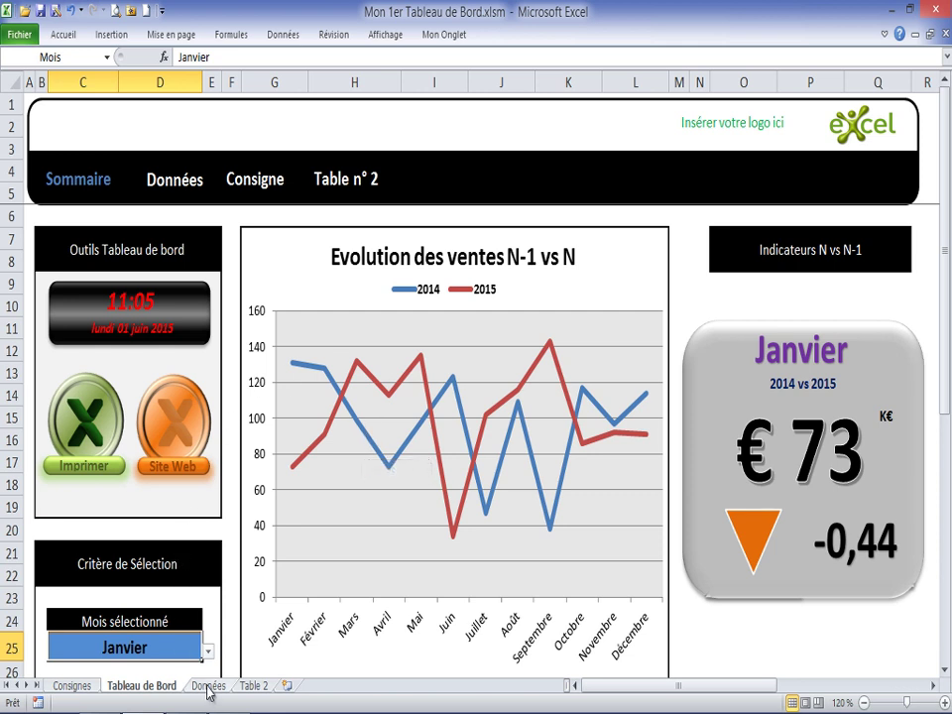
# - Visit the Consignes sheet and return to the Tableau de Bord sheet
pyautogui.click(71, 686)
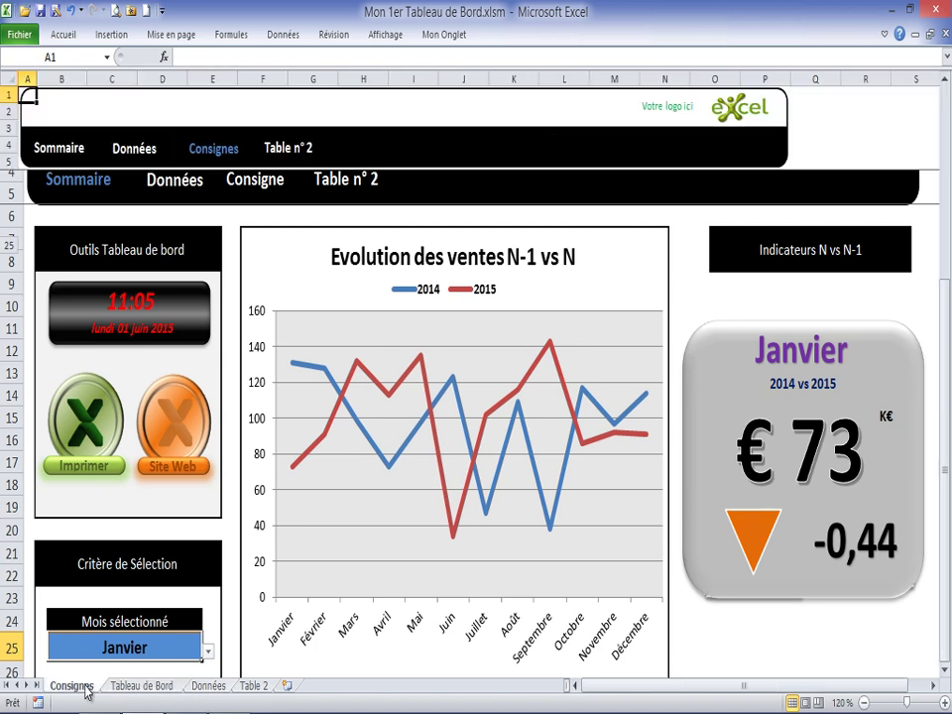
pyautogui.click(115, 686)
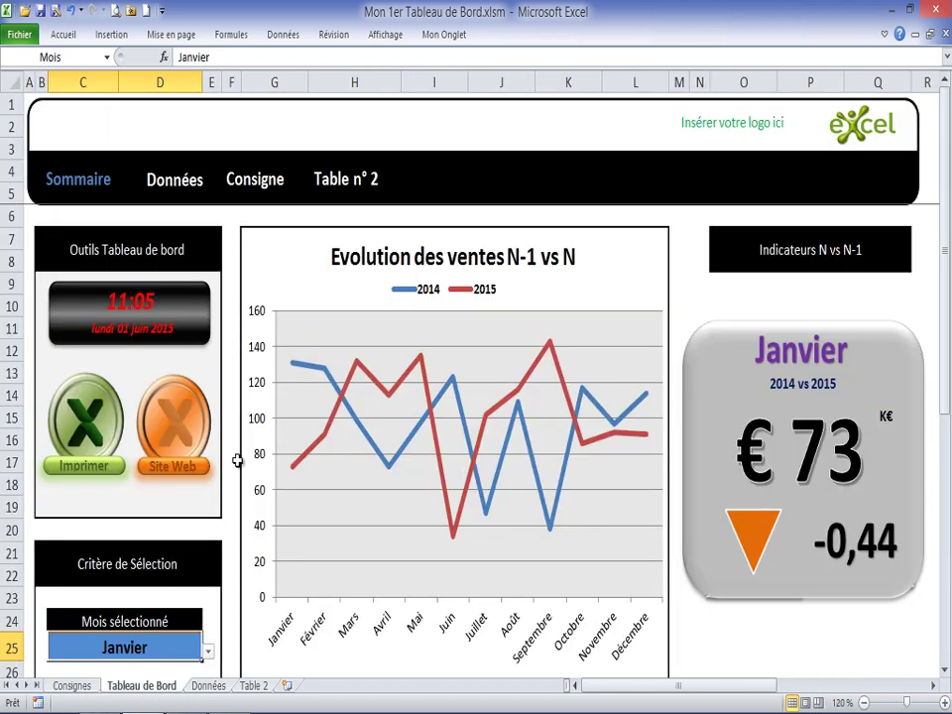